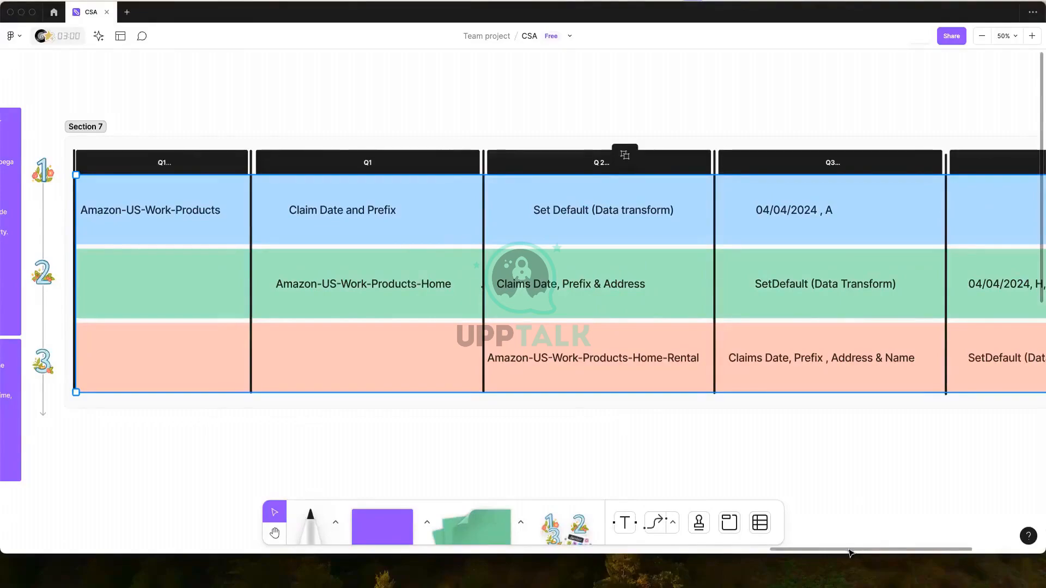
Move the purple date-and-address sticky note beside the Q4 column of the Section 7 table.
scroll(780, 551, "right", 2)
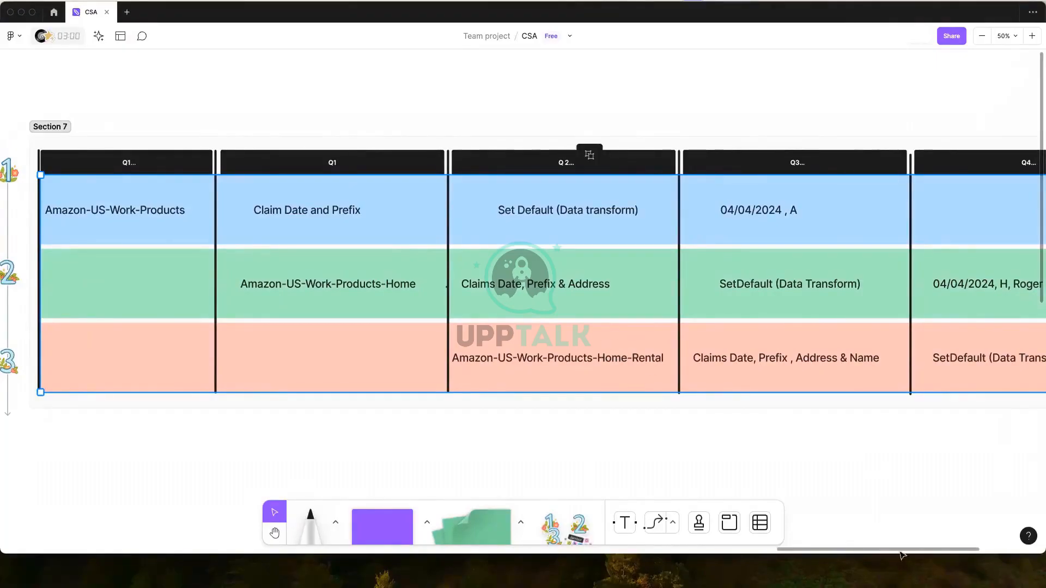
scroll(926, 551, "right", 5)
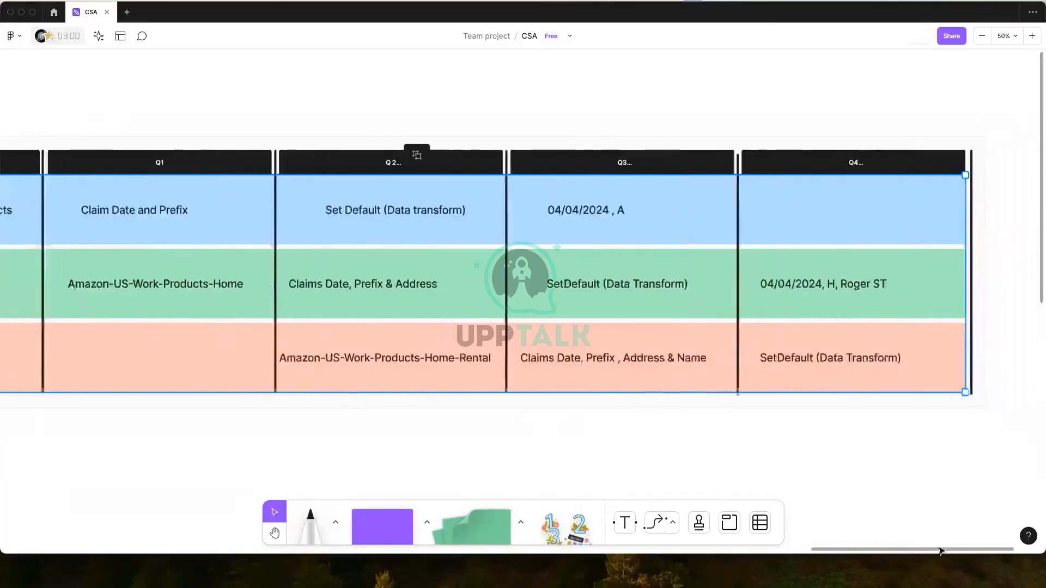
scroll(927, 552, "right", 4)
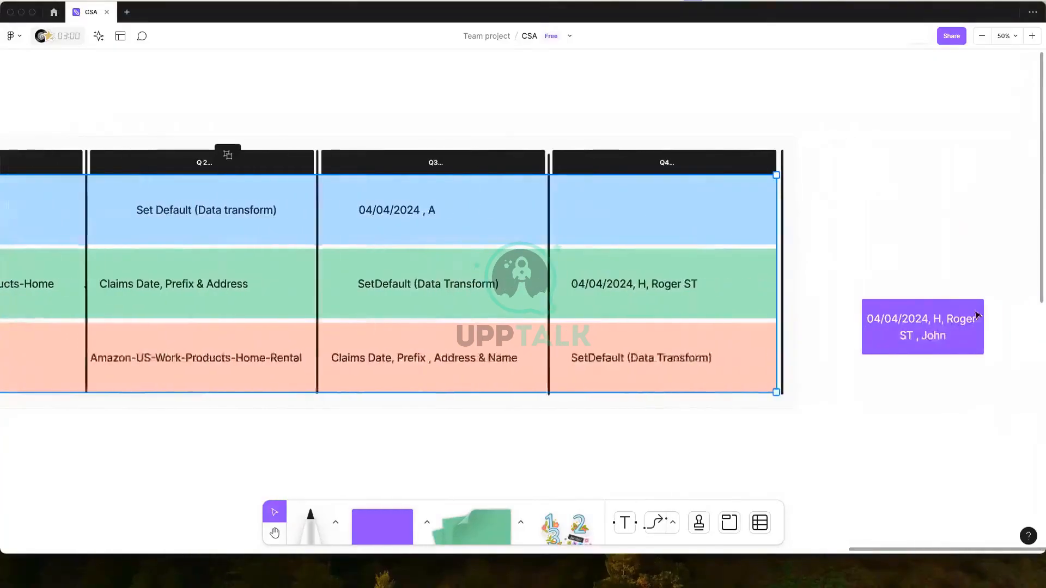
left_click(939, 351)
left_click_drag(915, 344, 878, 373)
left_click(824, 437)
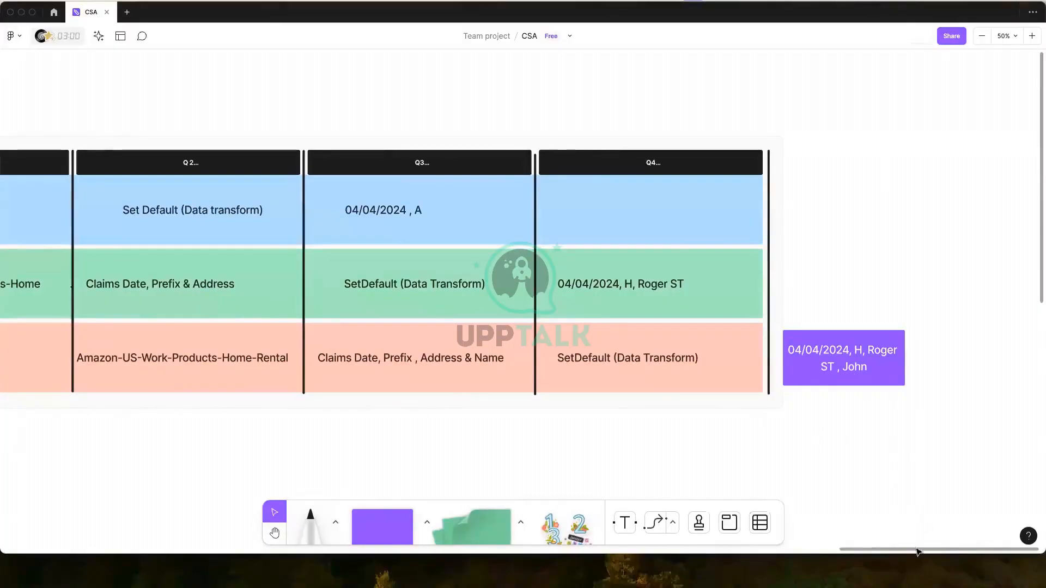
Pan the FigJam board horizontally back toward the left side of the table.
left_click_drag(915, 551, 891, 550)
left_click_drag(782, 567, 763, 567)
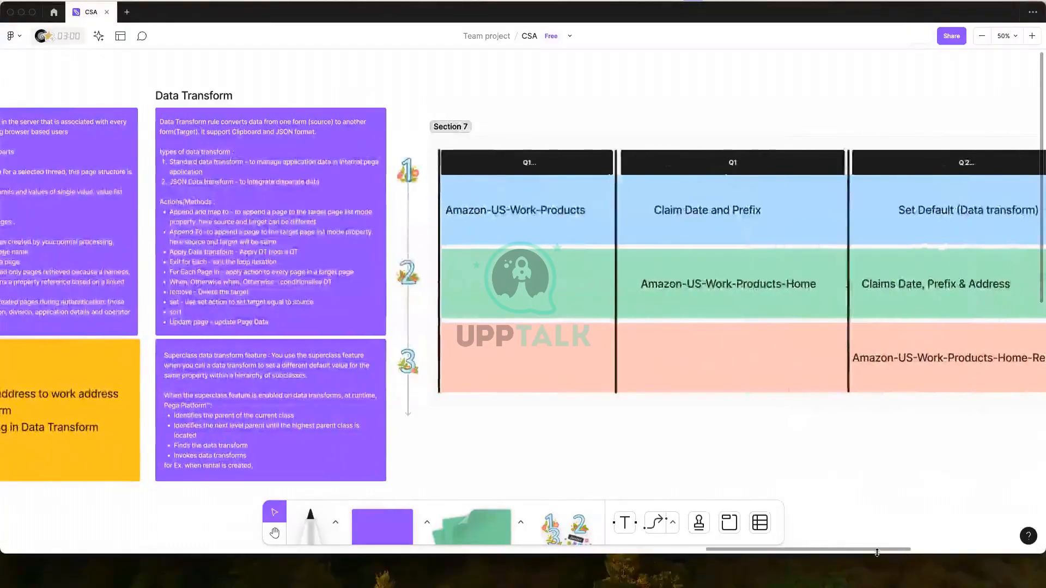
left_click_drag(874, 549, 1015, 548)
scroll(619, 367, "right", 10)
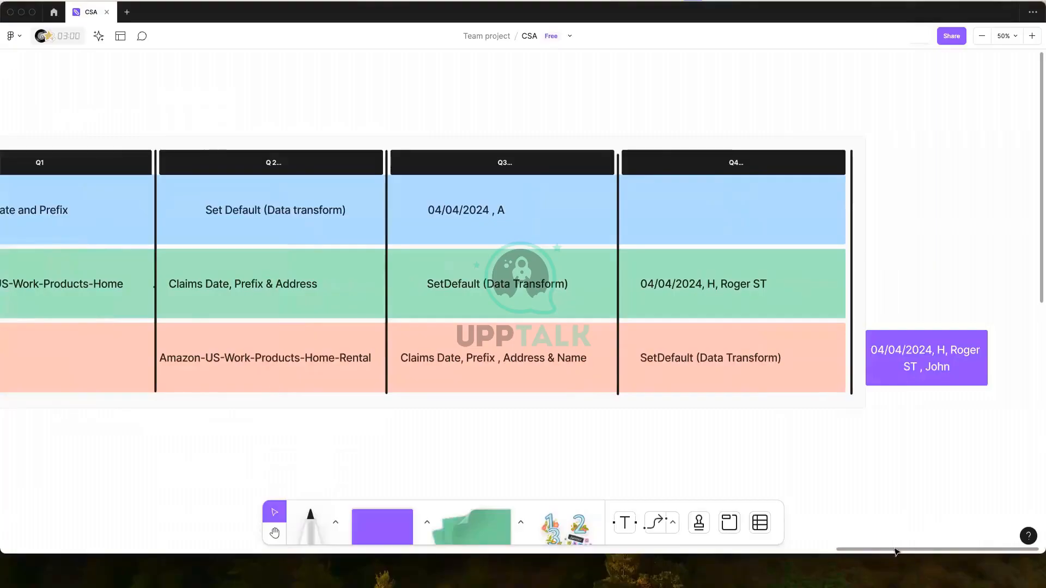
left_click_drag(896, 552, 875, 551)
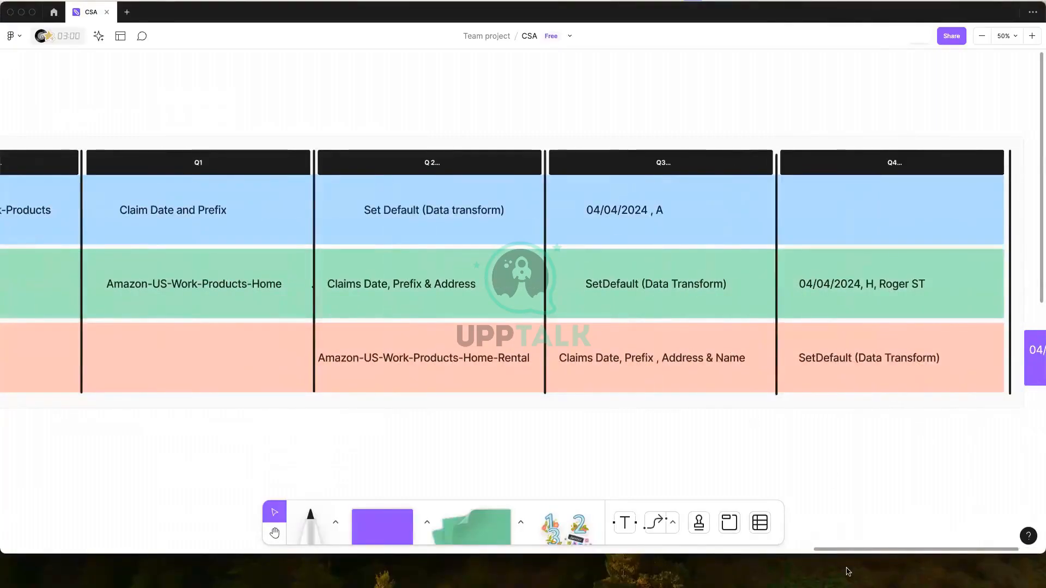
left_click_drag(831, 552, 812, 552)
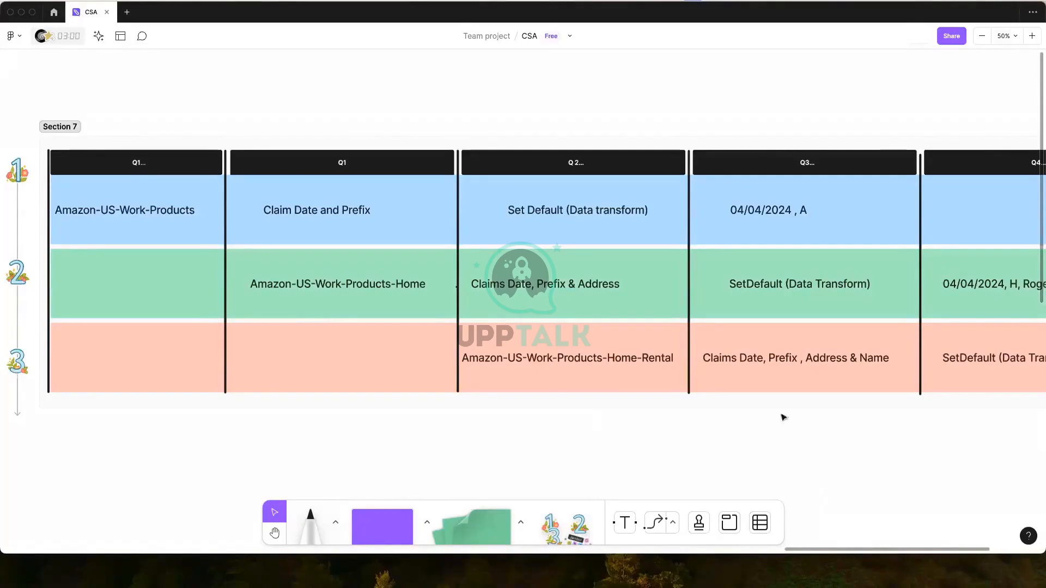
Select the Section 7 table and scroll across to the Day 7 and Clipboard notes.
left_click(596, 358)
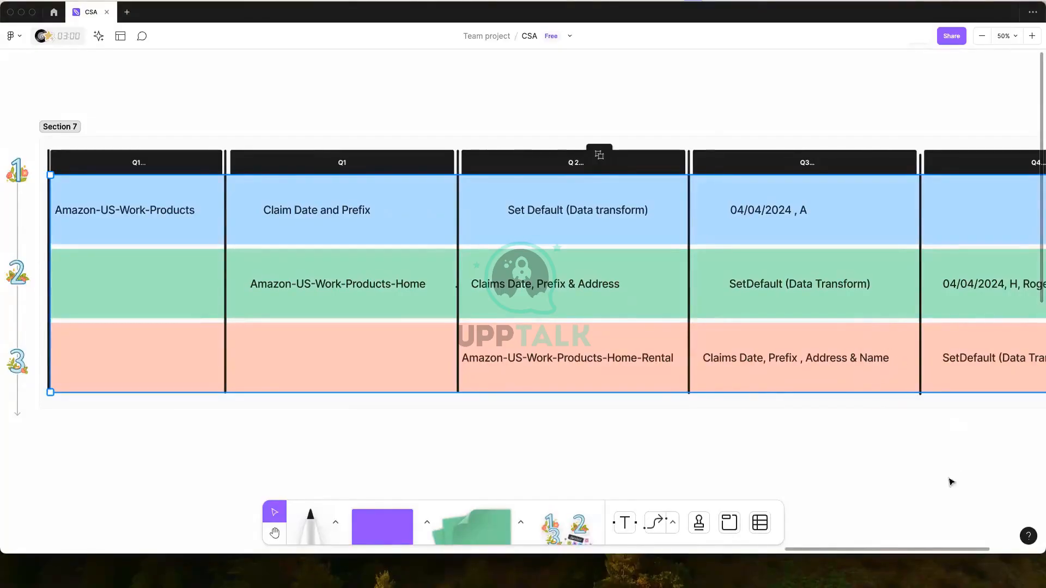
scroll(891, 549, "right", 5)
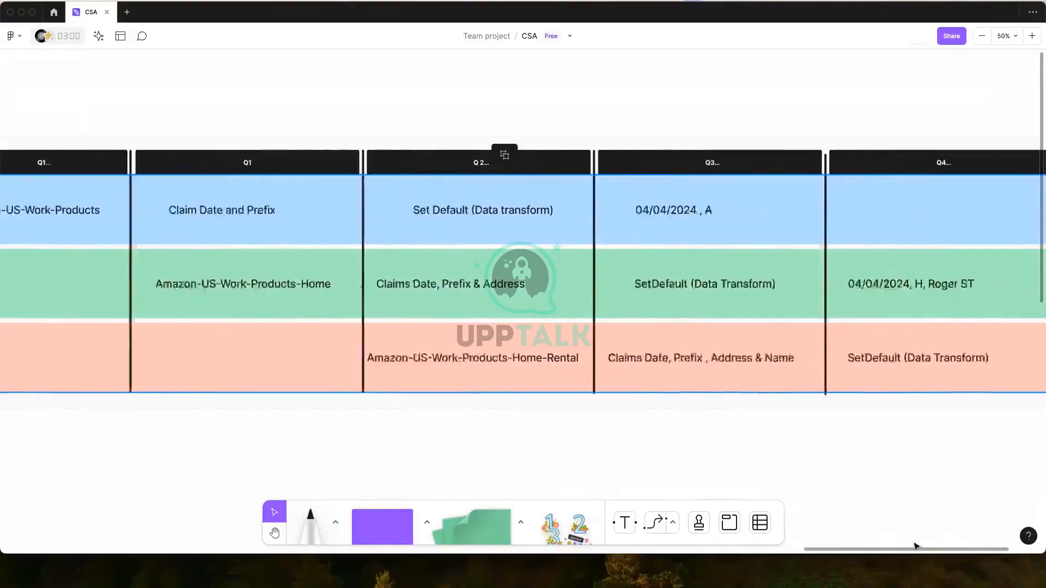
scroll(850, 547, "left", 3)
scroll(832, 545, "left", 10)
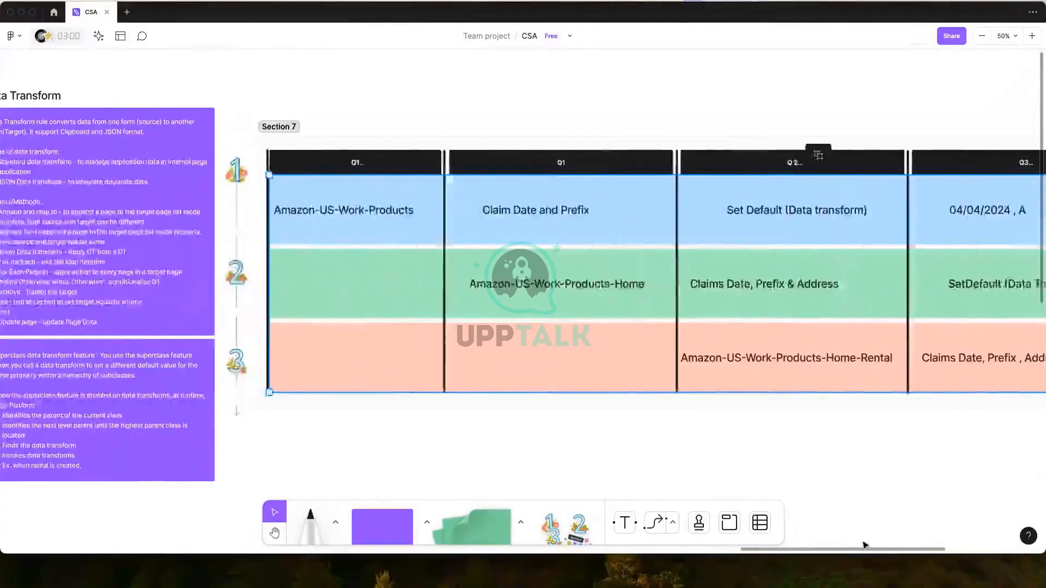
scroll(383, 389, "right", 7)
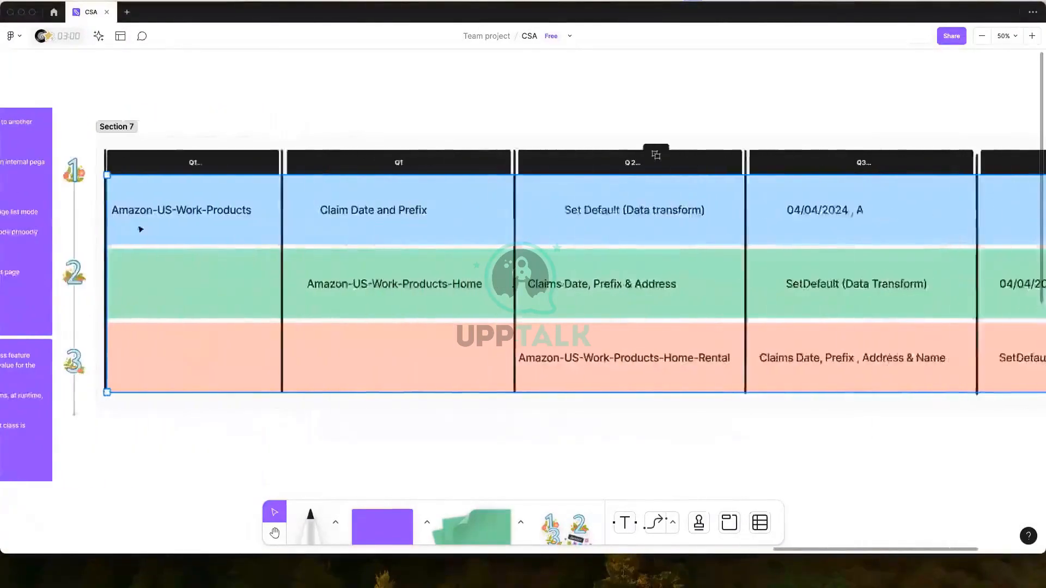
scroll(392, 376, "left", 2)
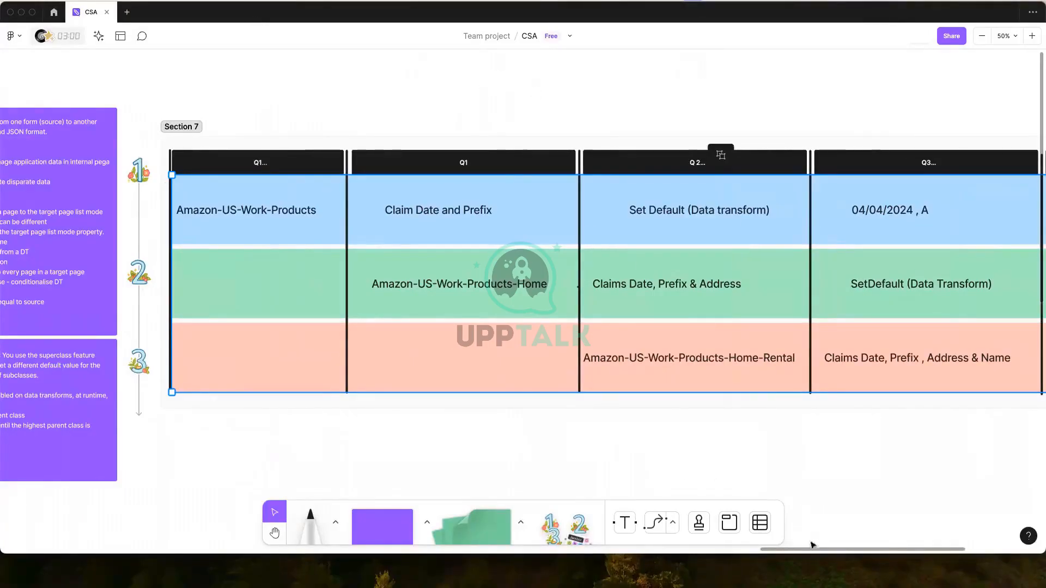
scroll(817, 556, "right", 5)
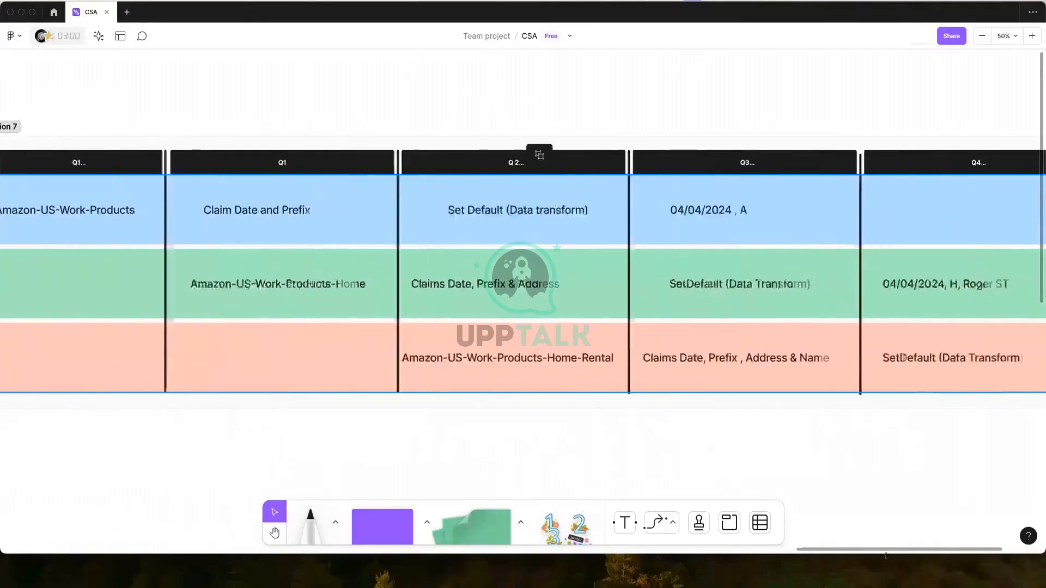
scroll(735, 539, "left", 8)
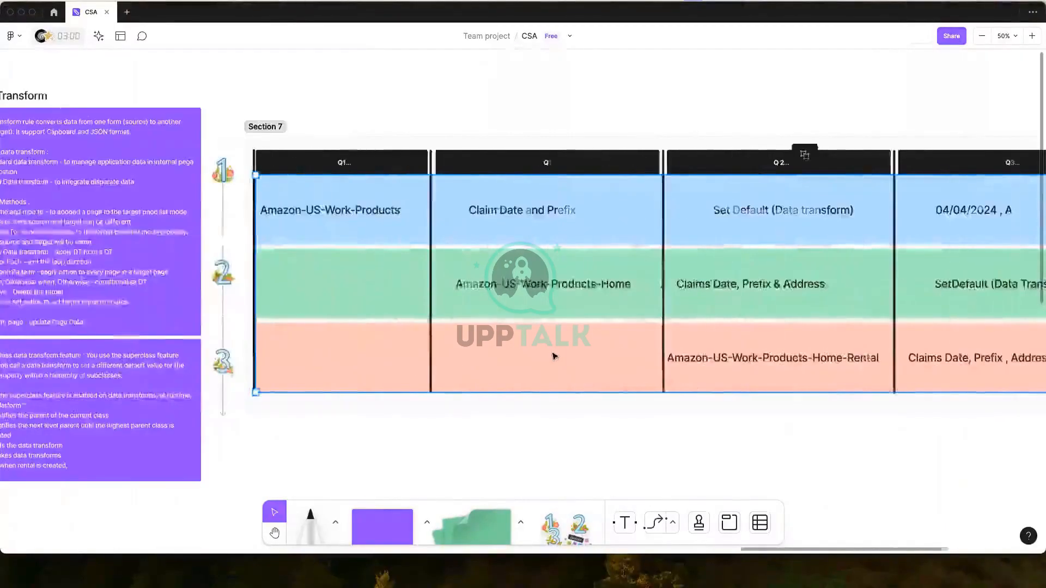
scroll(554, 356, "left", 7)
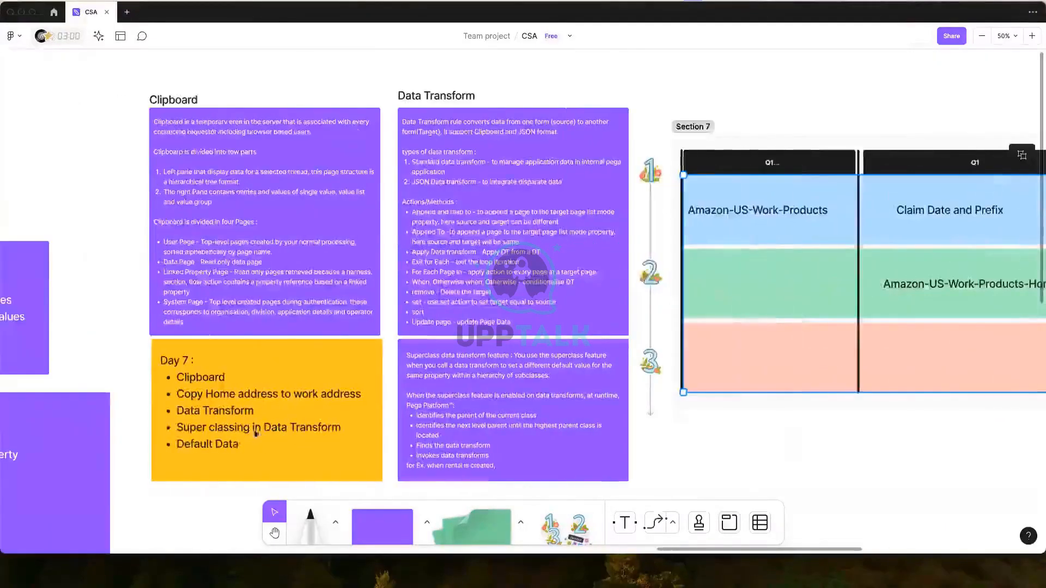
scroll(238, 13, "right", 1)
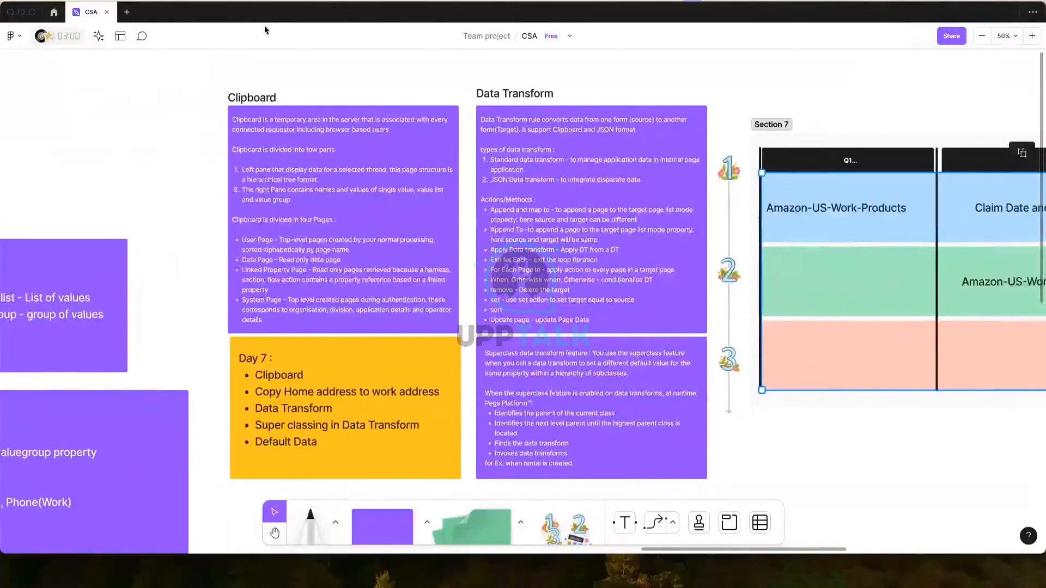
Bring the Safari Pega Dev Studio window over the FigJam board.
scroll(266, 30, "down", 1)
left_click_drag(241, 7, 245, 11)
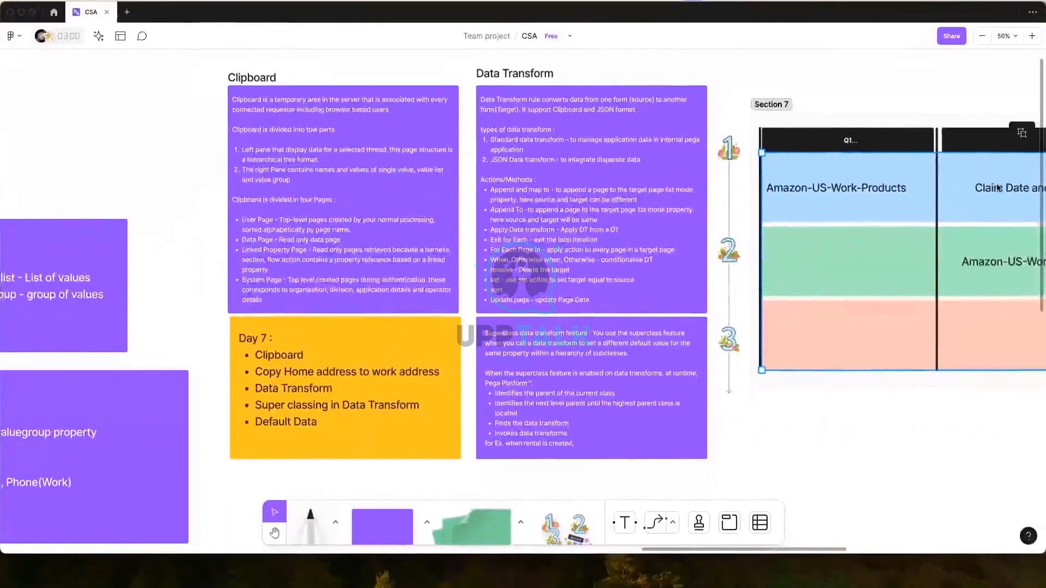
left_click_drag(1045, 115, 769, 115)
Maximize Safari and close the CopyHomeAddress data transform, discarding its unsaved changes.
double_click(769, 118)
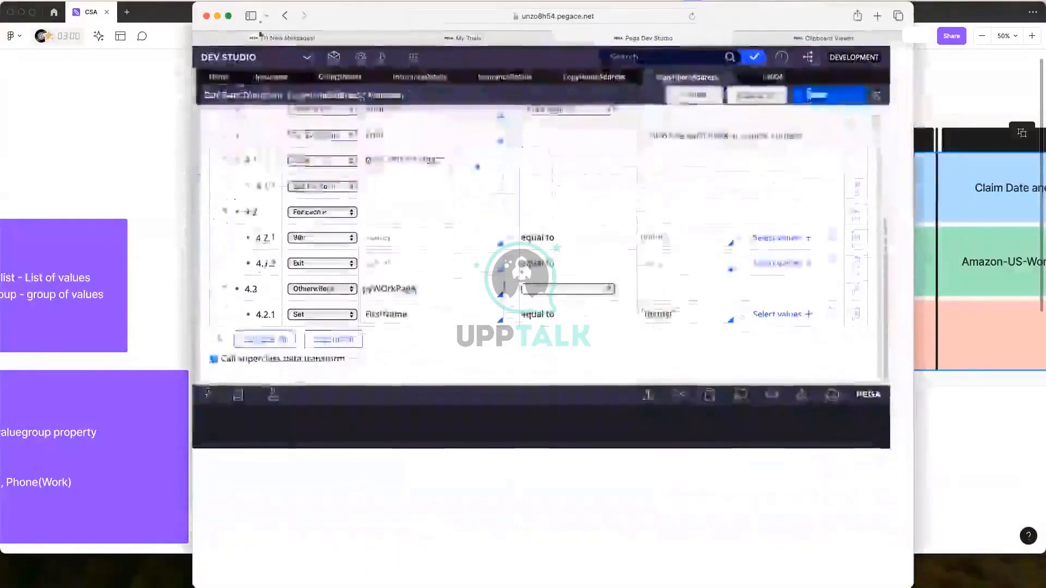
left_click(230, 16)
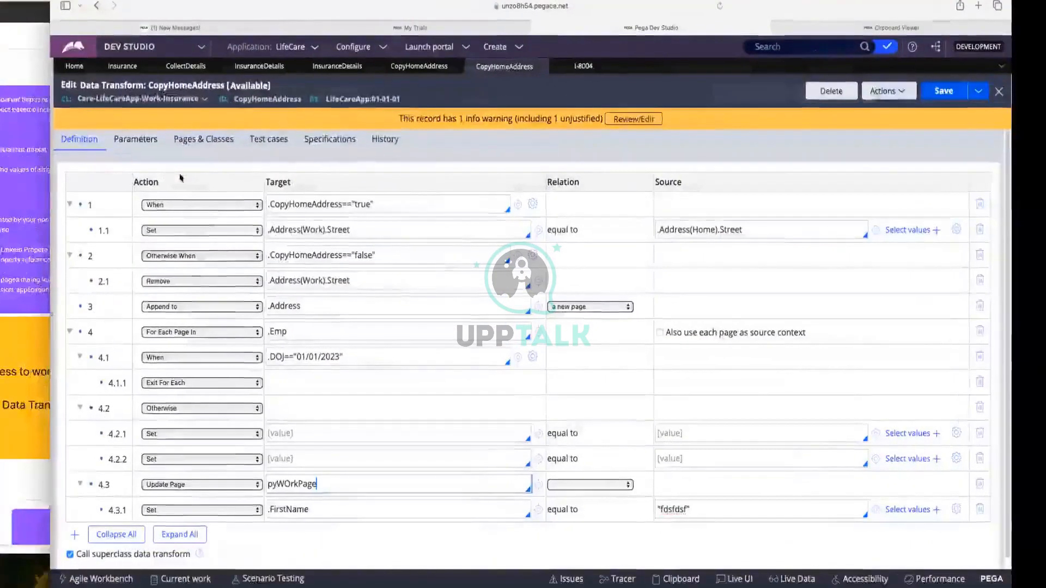
left_click(572, 65)
left_click(521, 68)
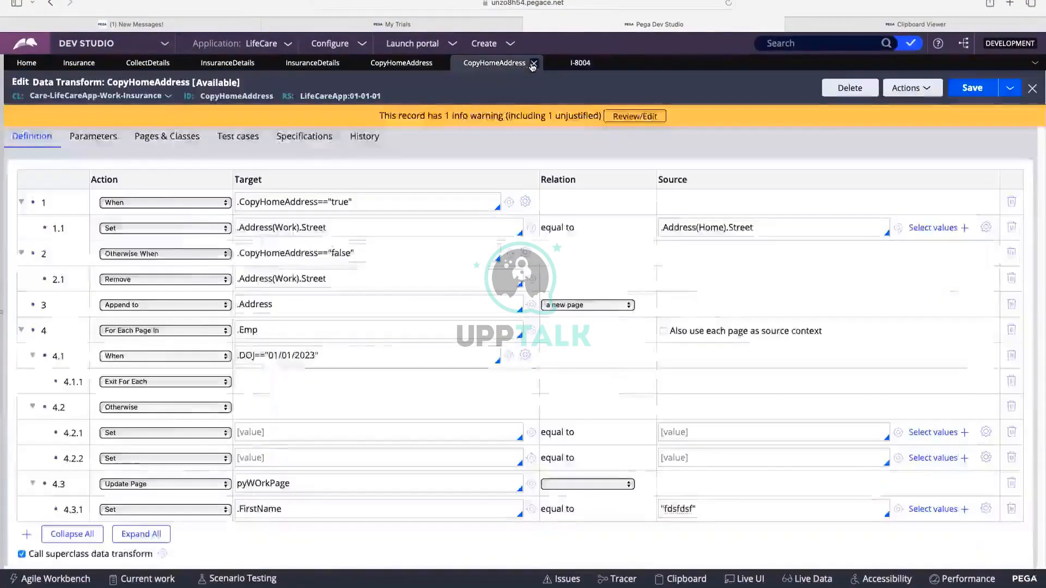
left_click(534, 63)
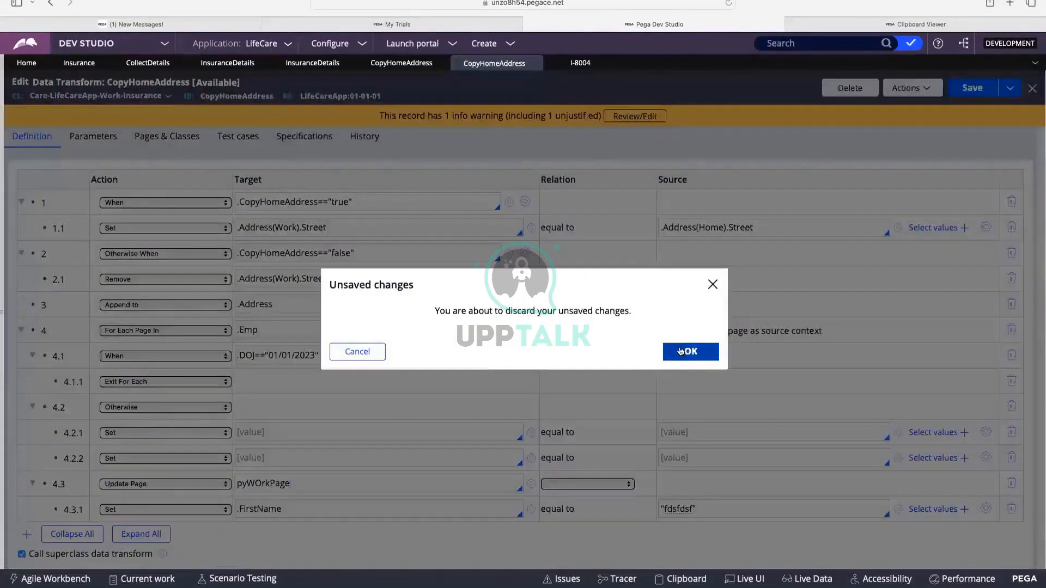
left_click(681, 350)
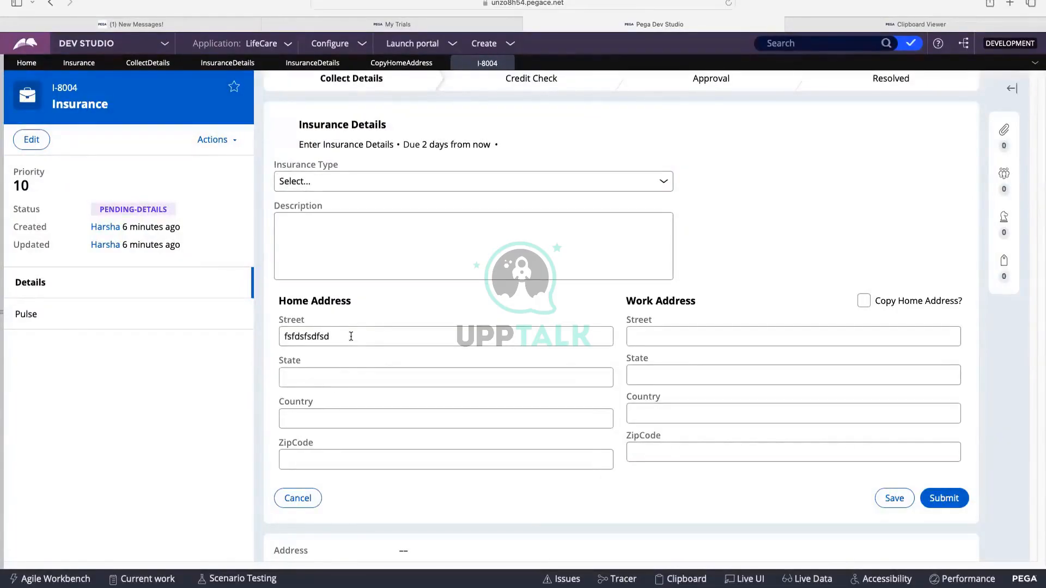
Click through case I-8004's address fields, then open the CopyHomeAddress property rule.
left_click(657, 337)
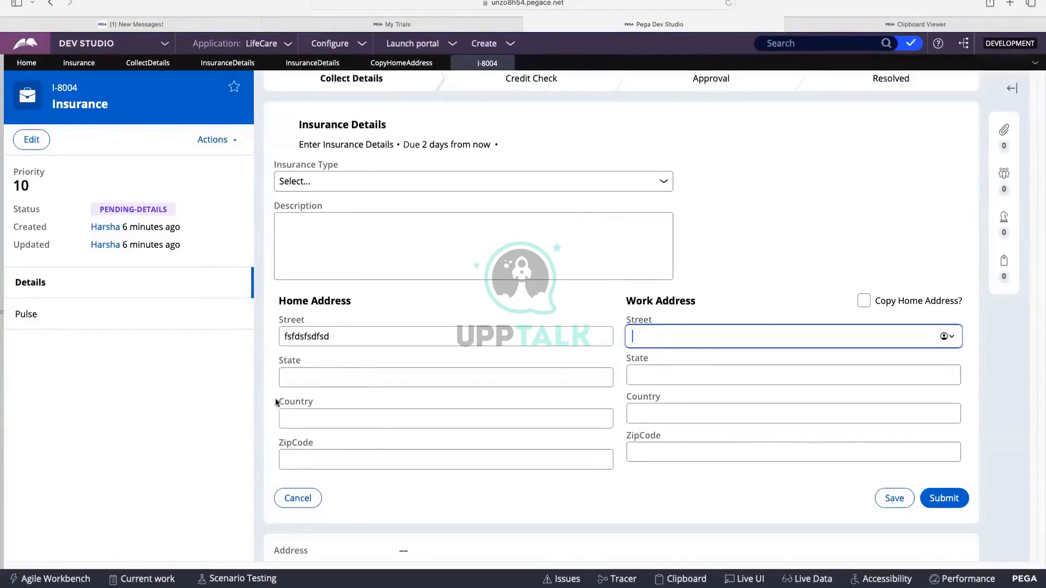
left_click(294, 377)
left_click(339, 426)
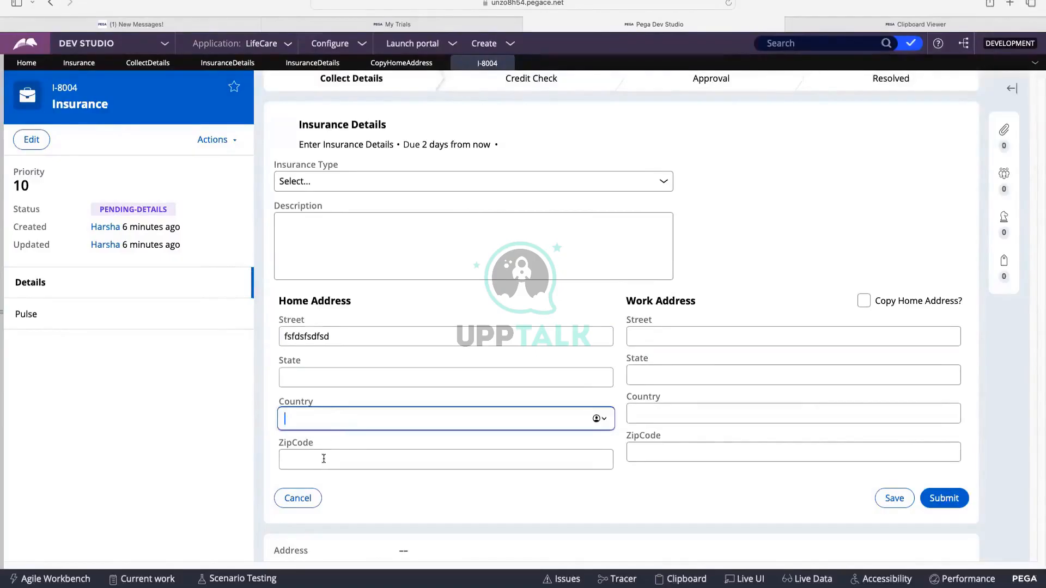
left_click(324, 458)
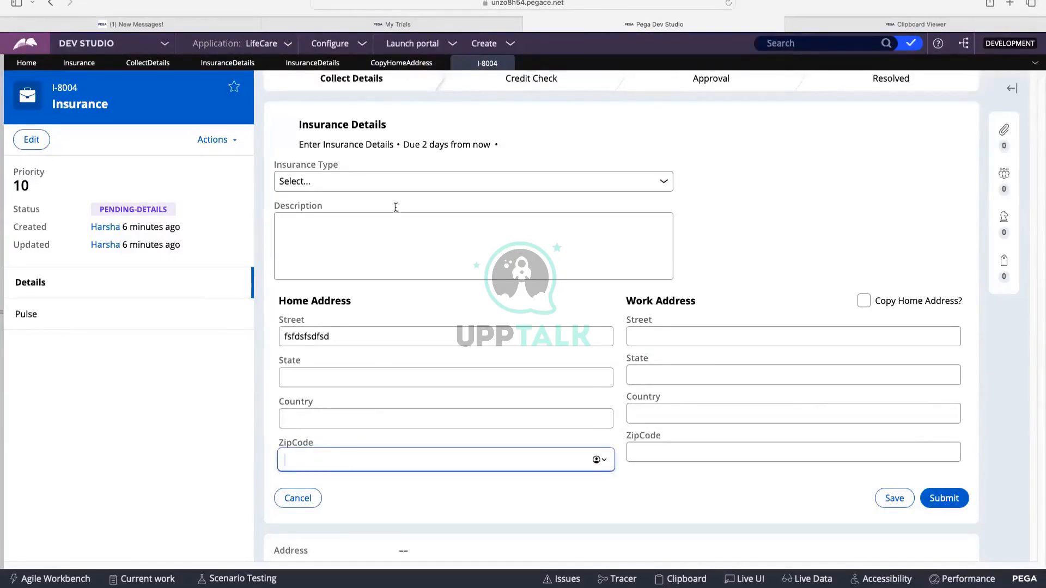
left_click(402, 64)
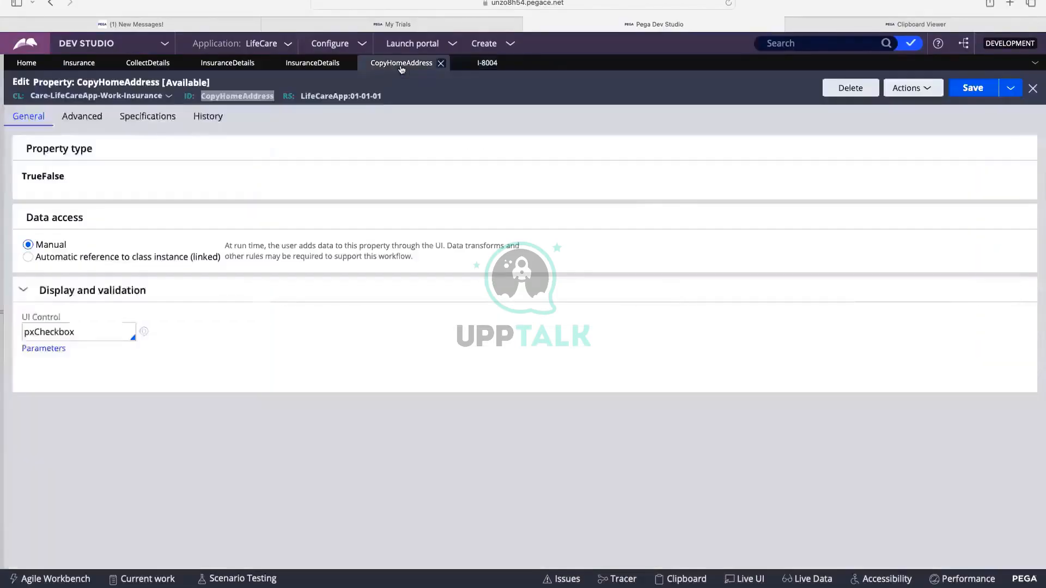
Return to the InsuranceDetails section, close Cell Properties, and check the checked-out records list.
left_click(307, 64)
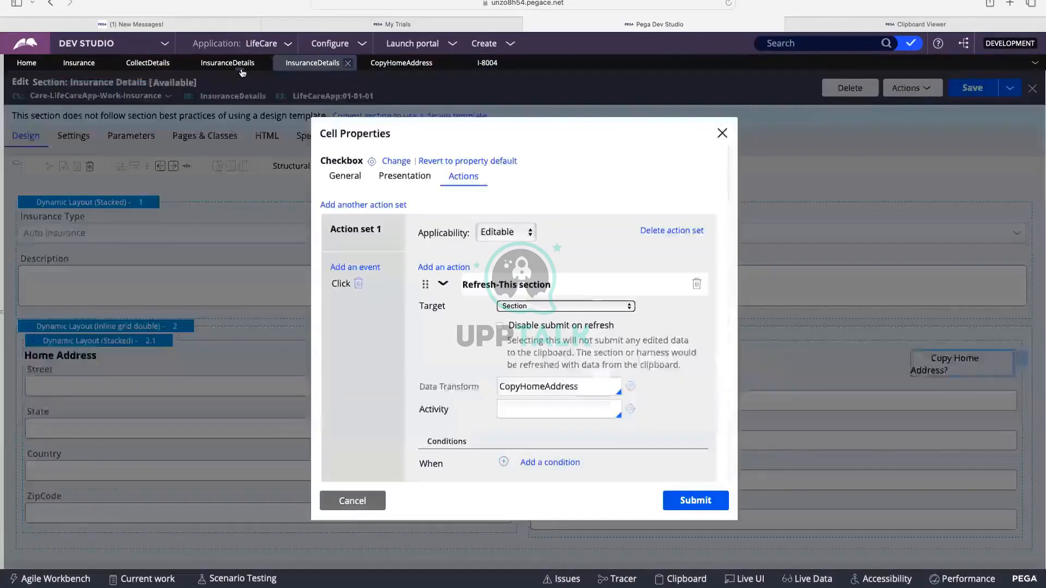
left_click(719, 134)
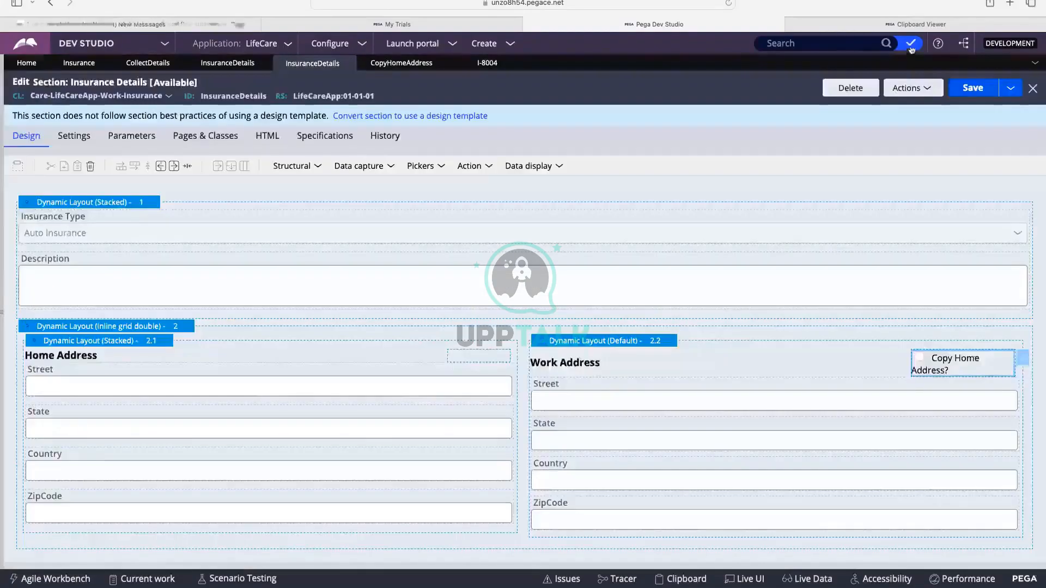
left_click(911, 48)
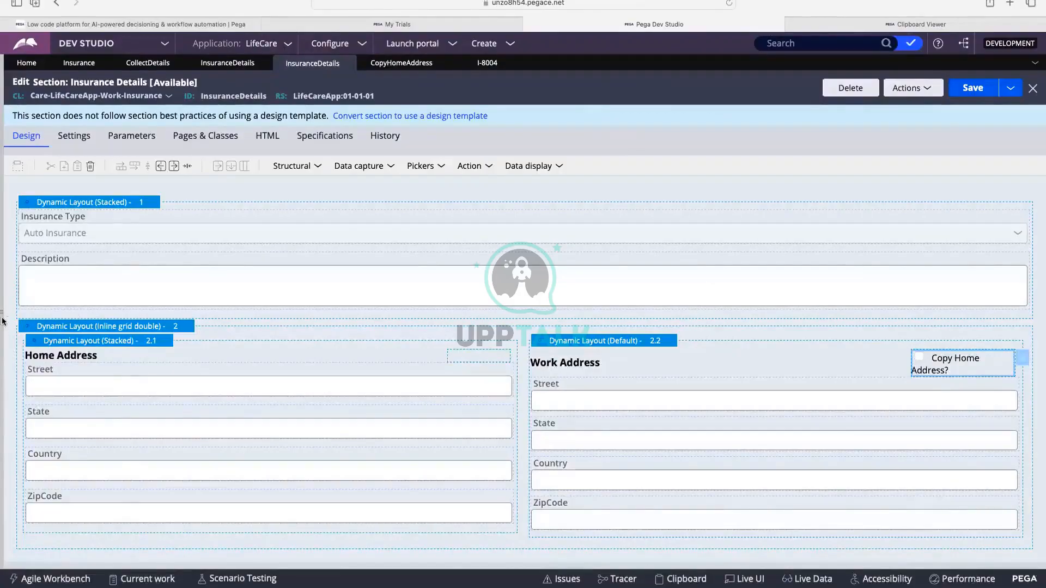
In App Explorer, expand Insurance > Data Model > Data Transform to list its transforms.
left_click(6, 283)
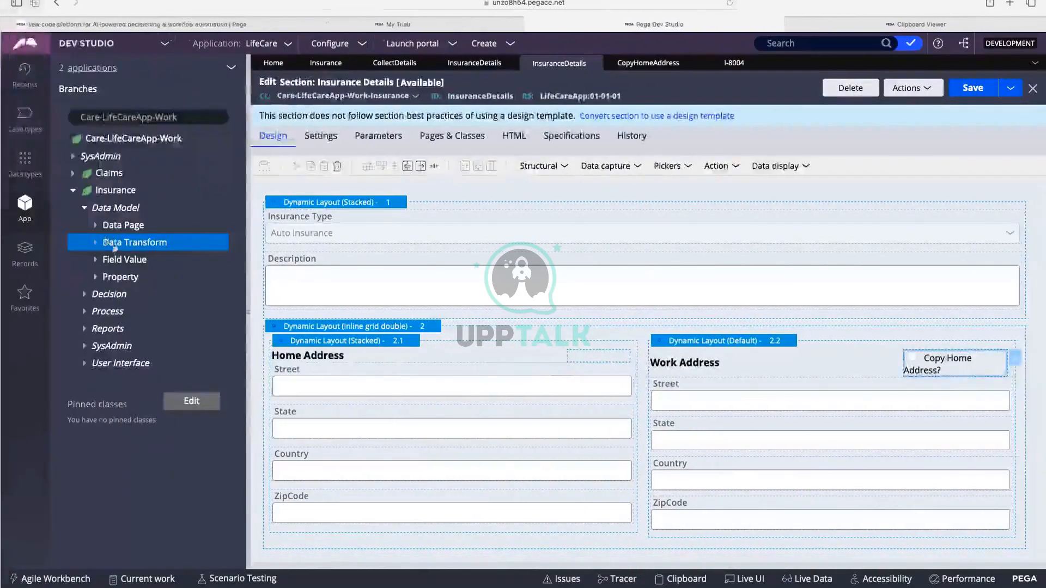
left_click(96, 245)
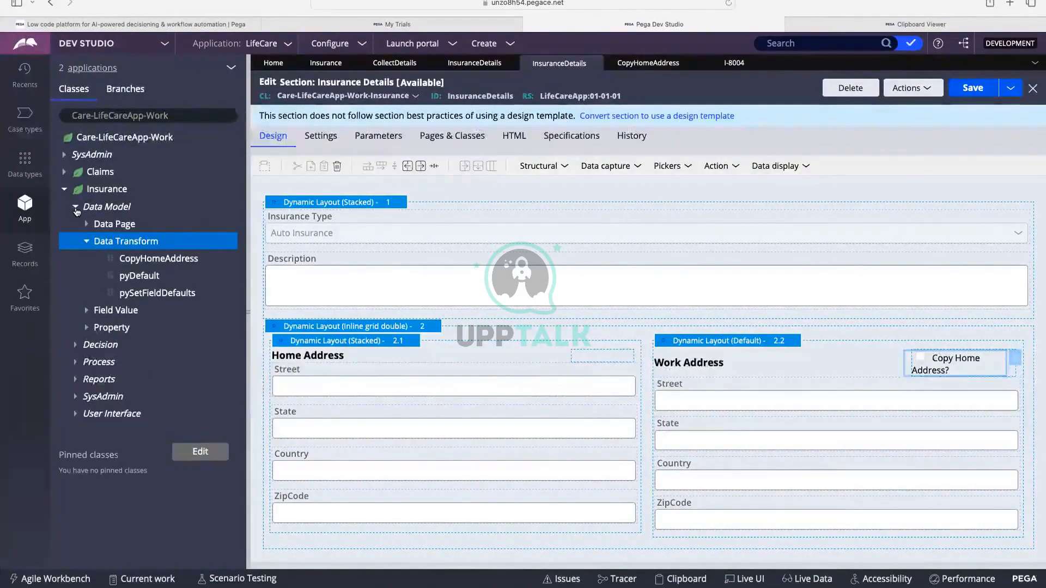
left_click(75, 207)
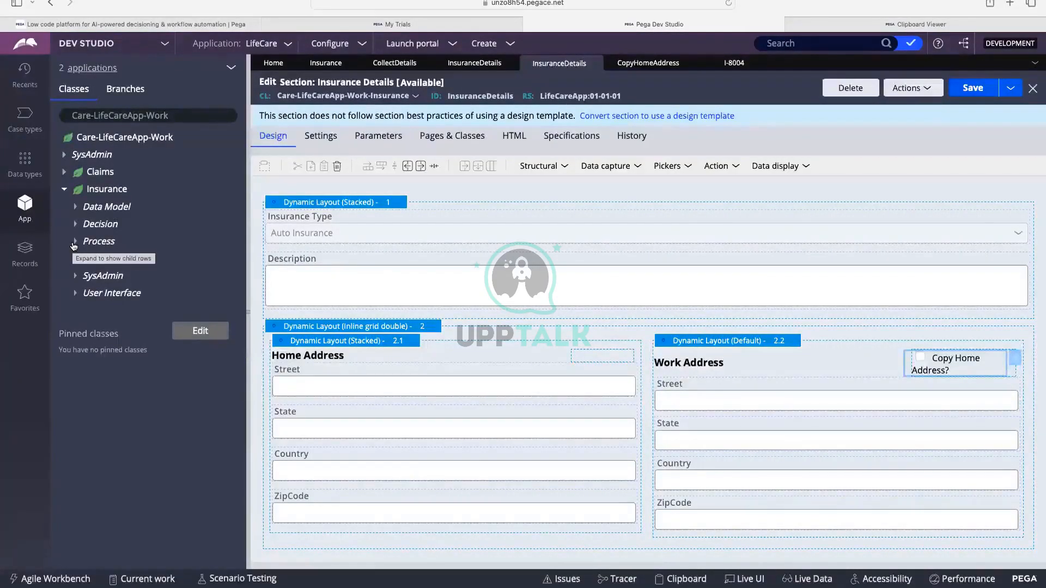
left_click(64, 191)
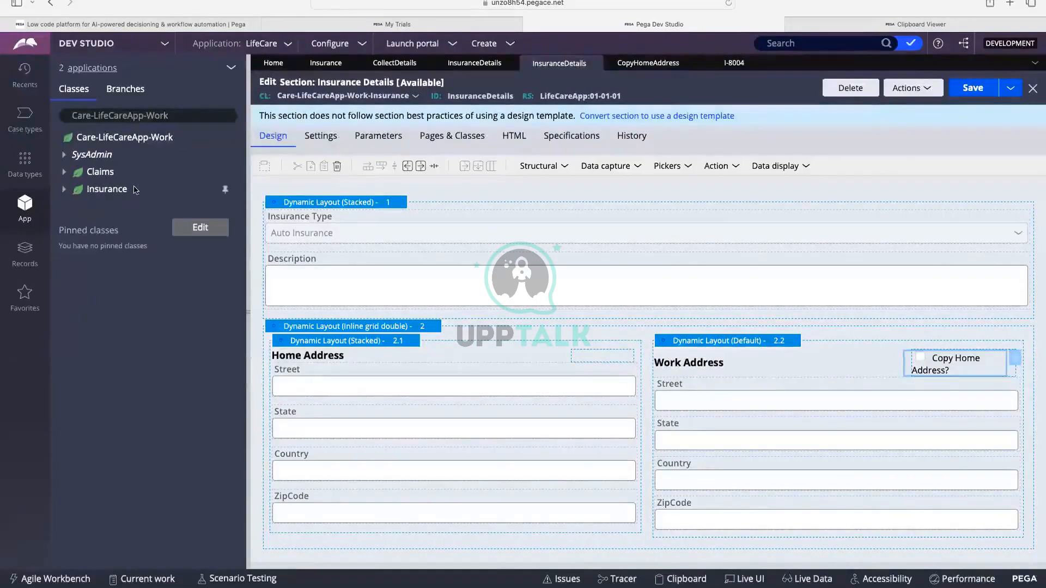
left_click(64, 192)
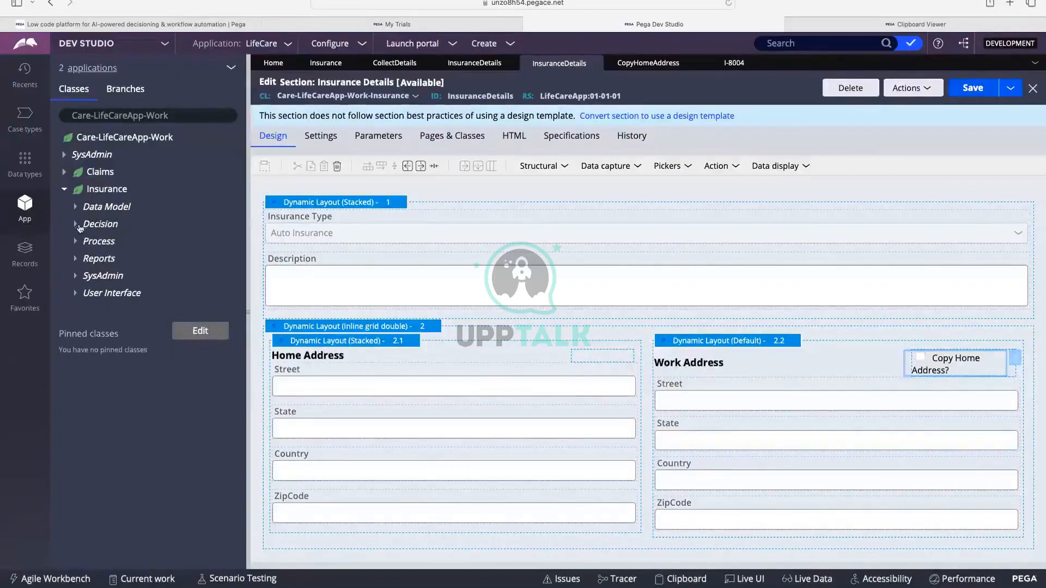
left_click(75, 206)
left_click(87, 241)
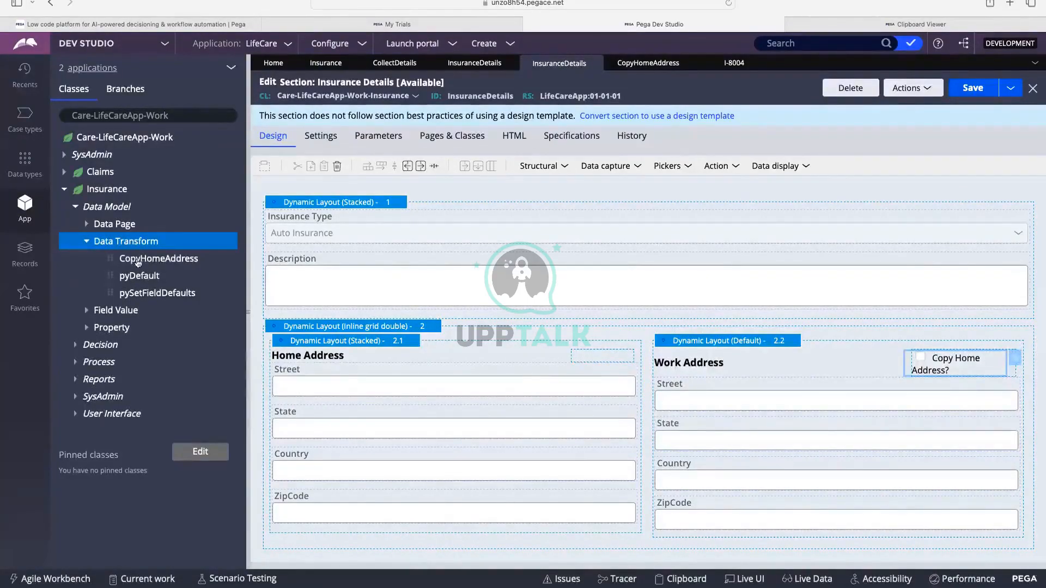
View the CopyHomeAddress and pyDefault transforms, then return to I-8004 and open the Create menu.
left_click(176, 260)
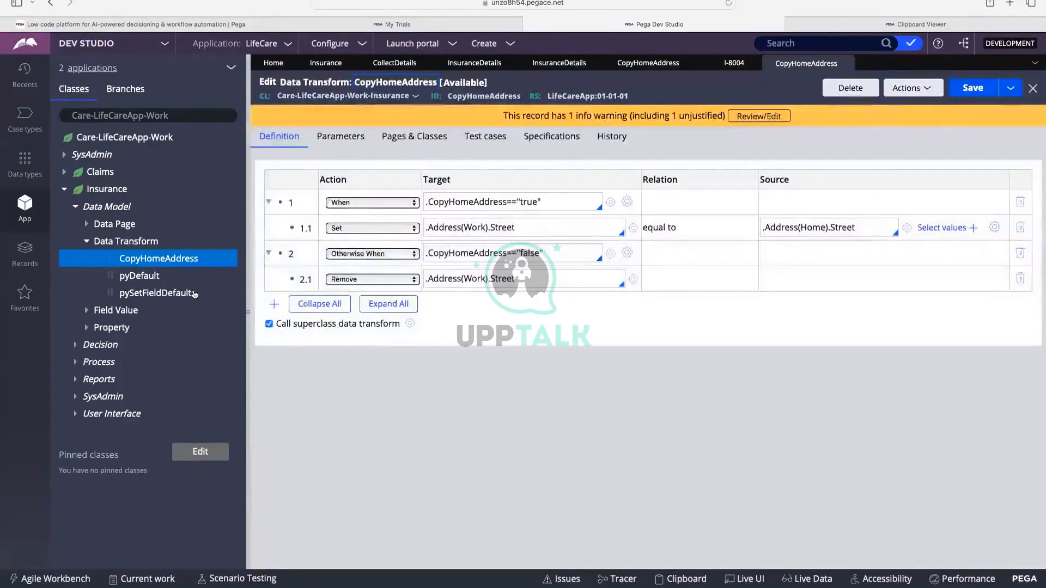
left_click(133, 279)
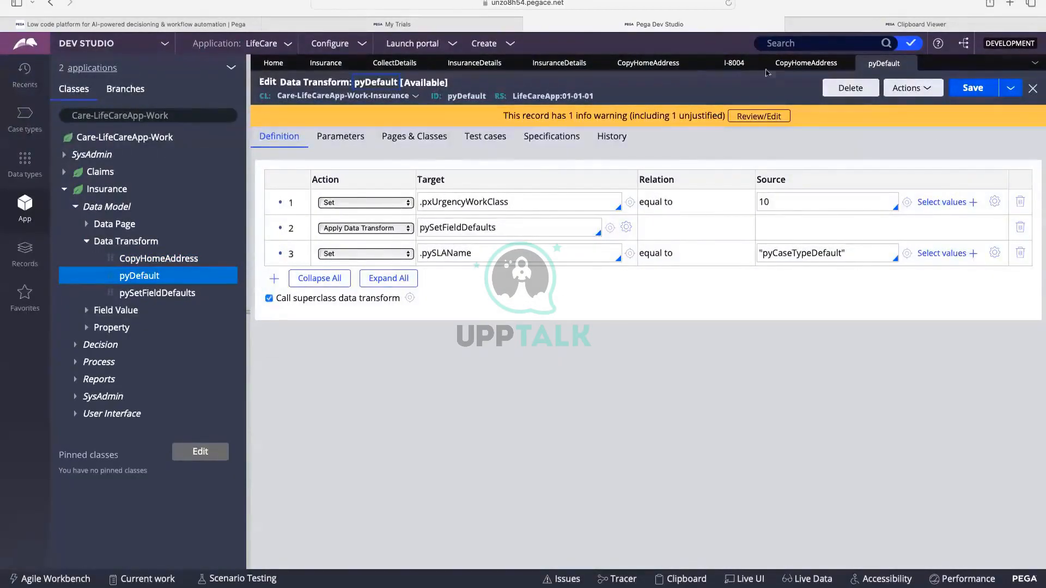
left_click(734, 63)
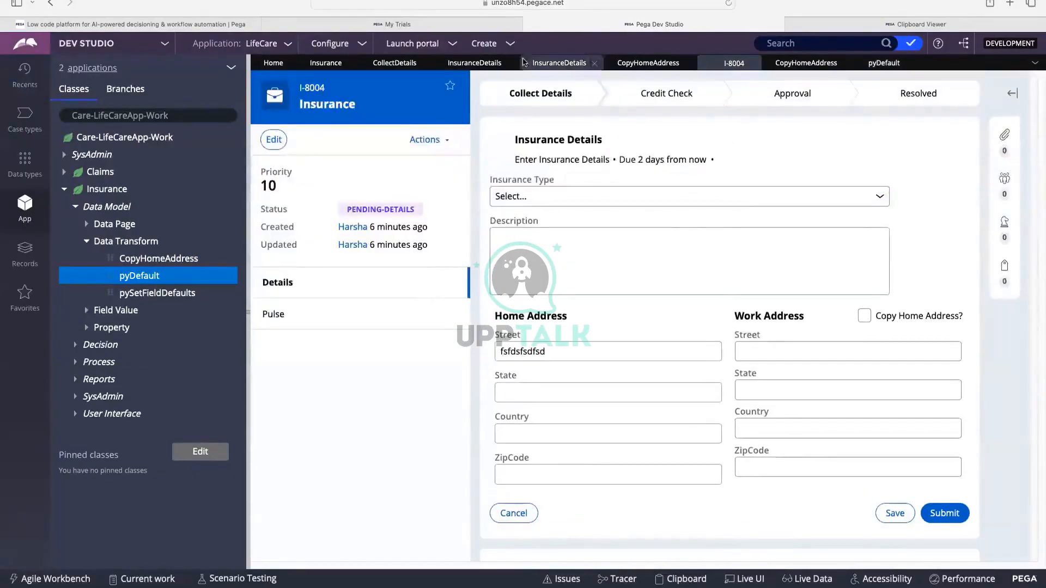
left_click(511, 46)
mouse_move(517, 57)
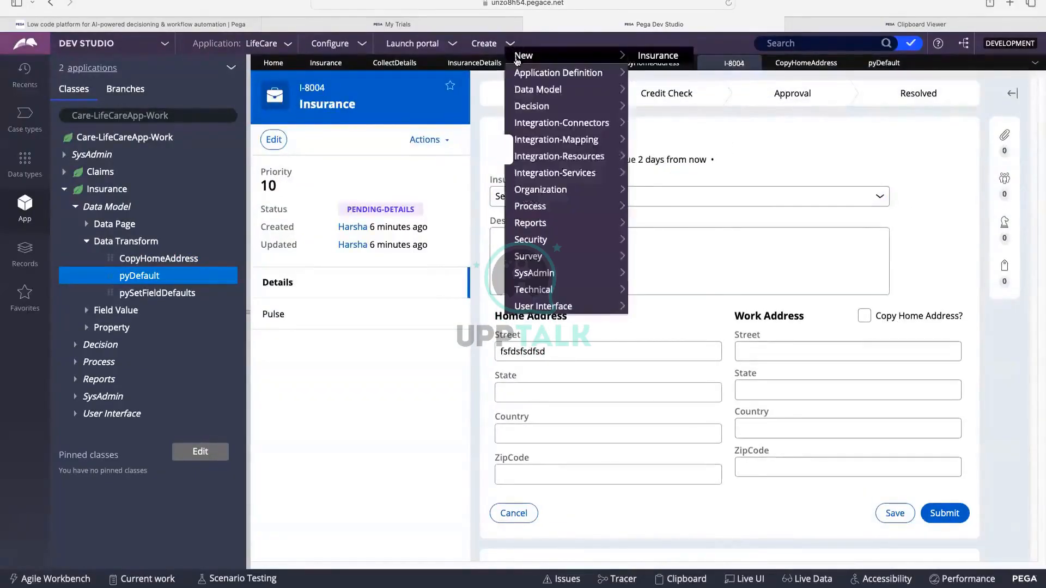
Start Insurance case I-8005 via Create > New > Insurance, then reopen and dismiss the Create menu.
left_click(654, 57)
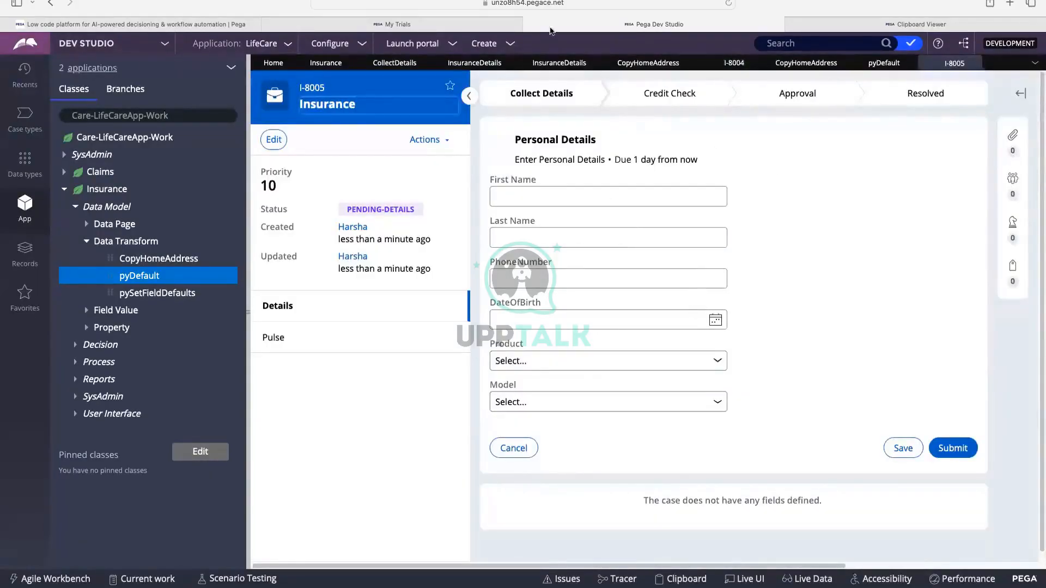
left_click(515, 45)
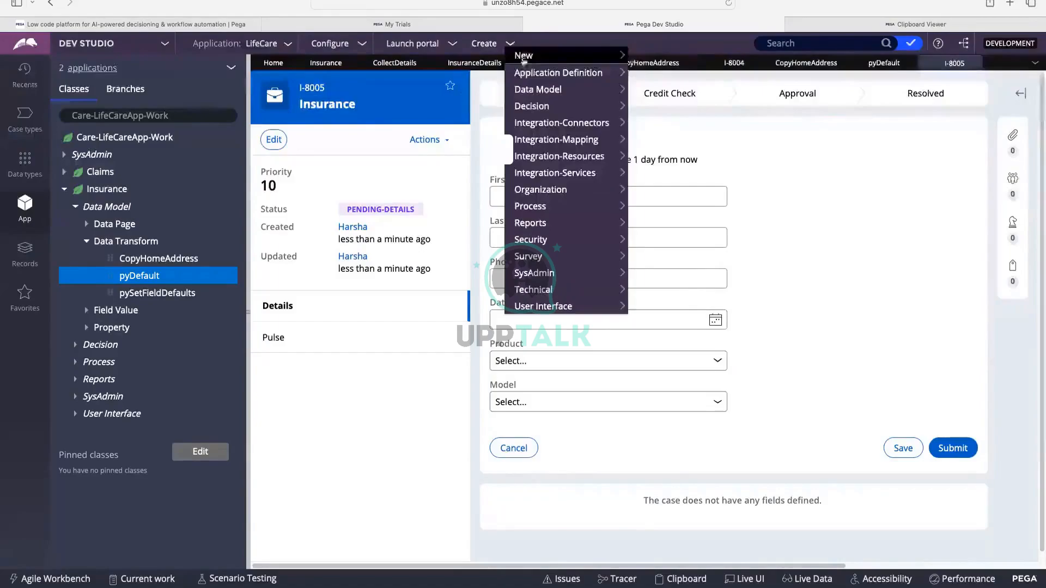
left_click(768, 157)
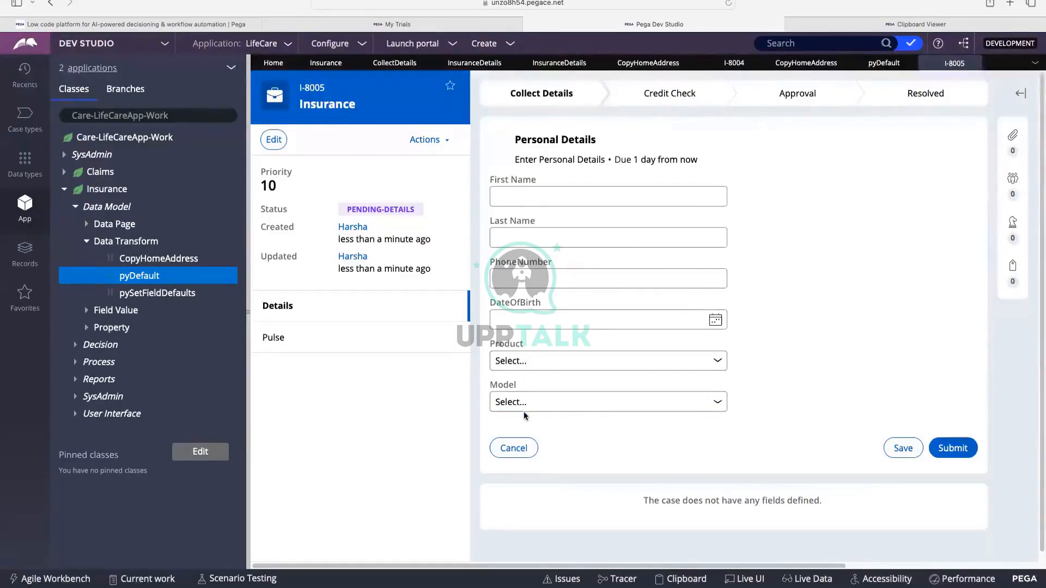
Add a pyDefault row 4 setting .FirstName to a quoted sample first name.
left_click(151, 278)
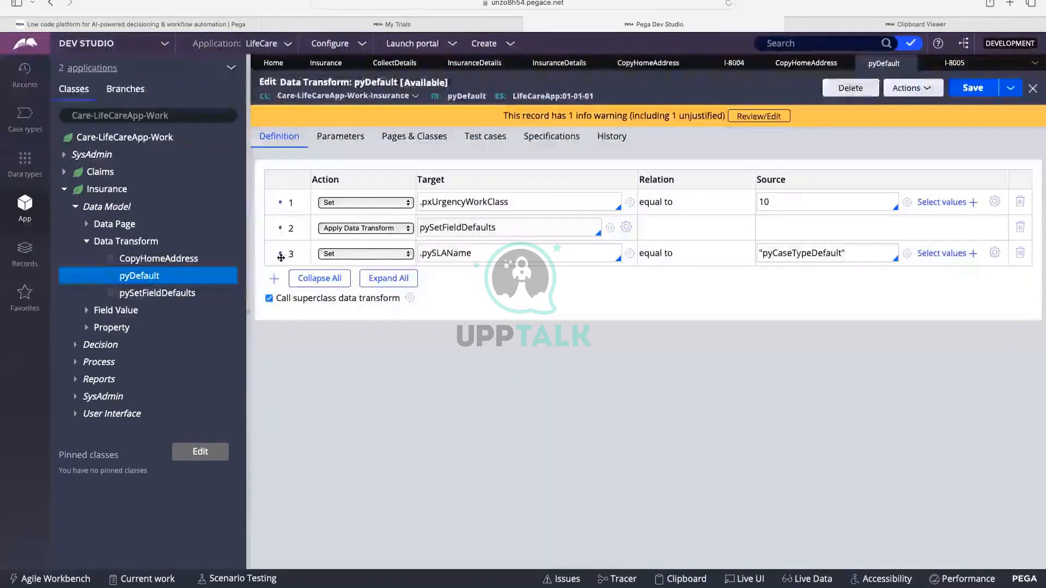
left_click(274, 279)
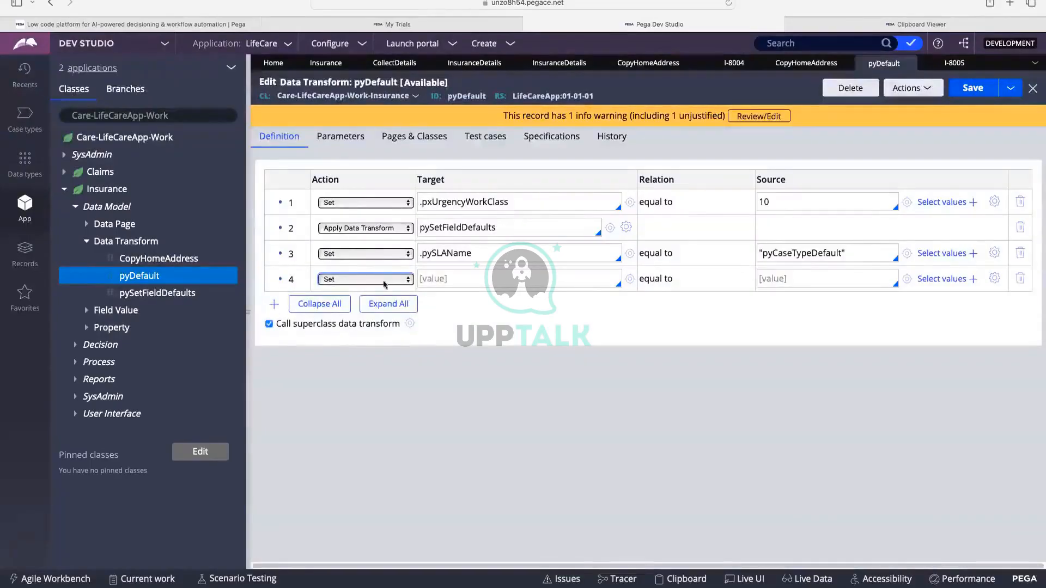
left_click(435, 280)
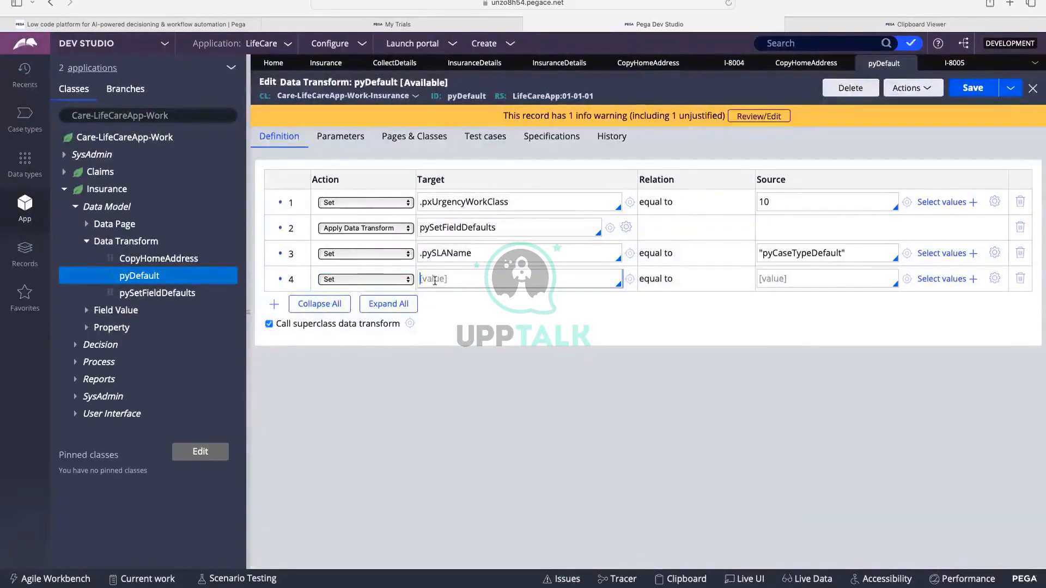
key("Down")
key("Down")
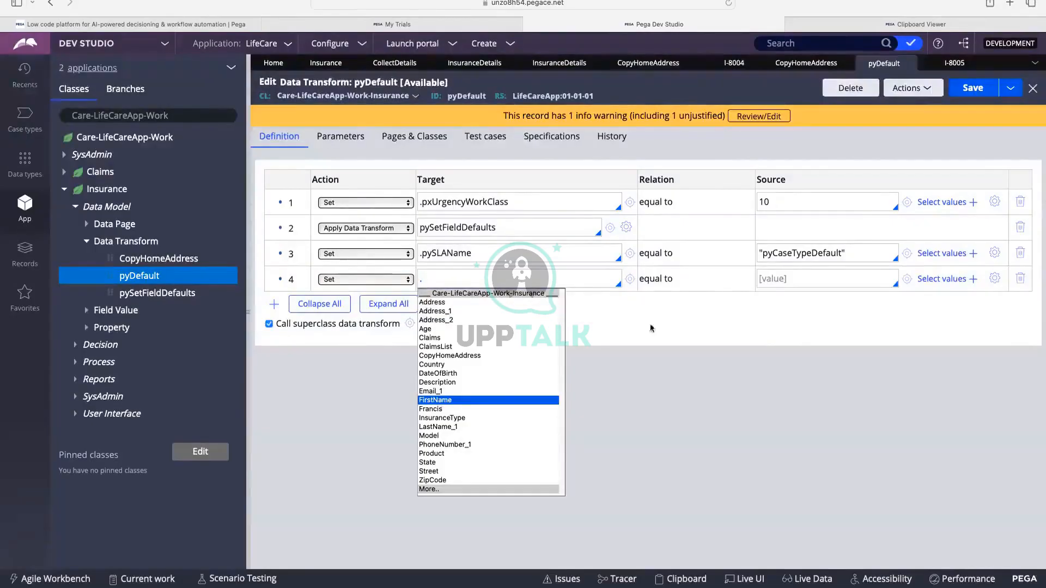
key("Return")
left_click(778, 282)
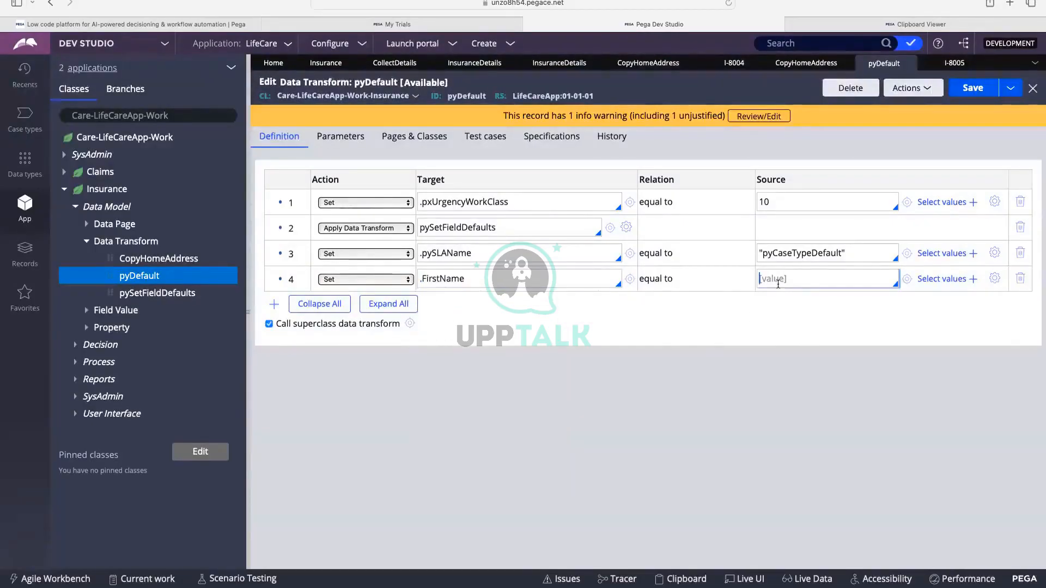
type("\"Harsha")
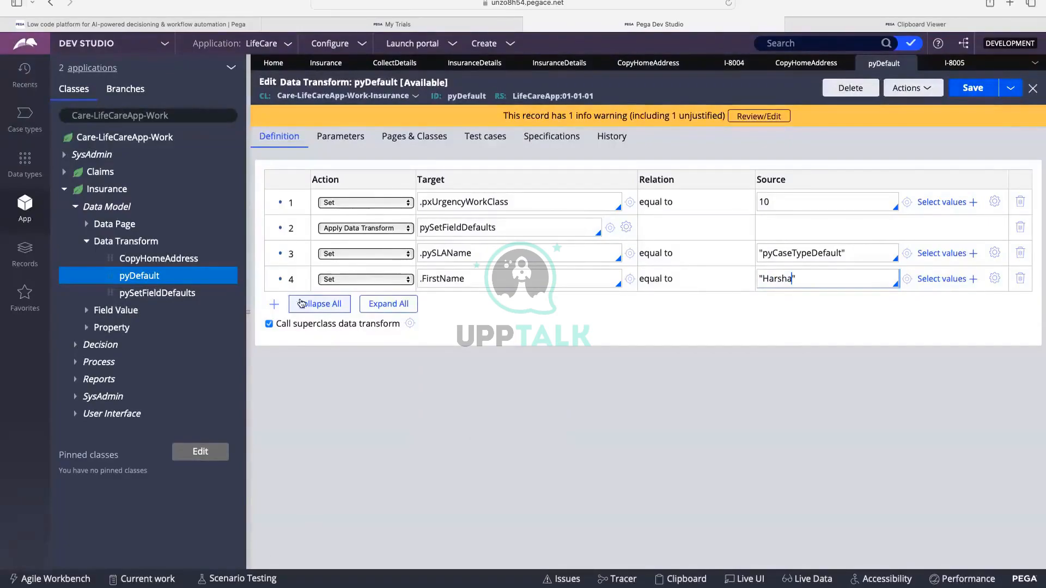
Add row 5 setting .LastName_1 to the same quoted sample name.
left_click(275, 303)
left_click(434, 306)
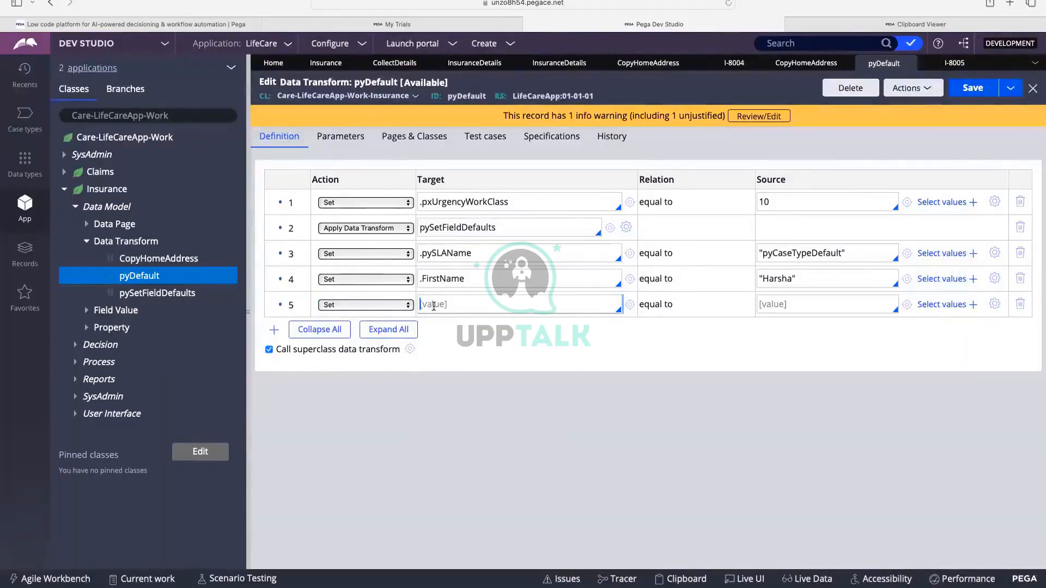
type(".Las")
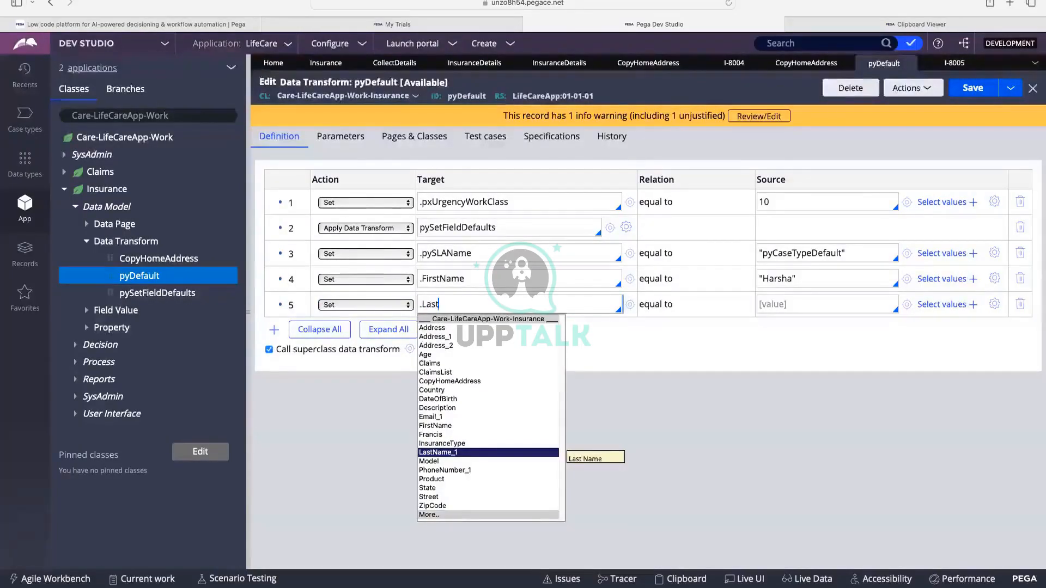
type("t")
key("Return")
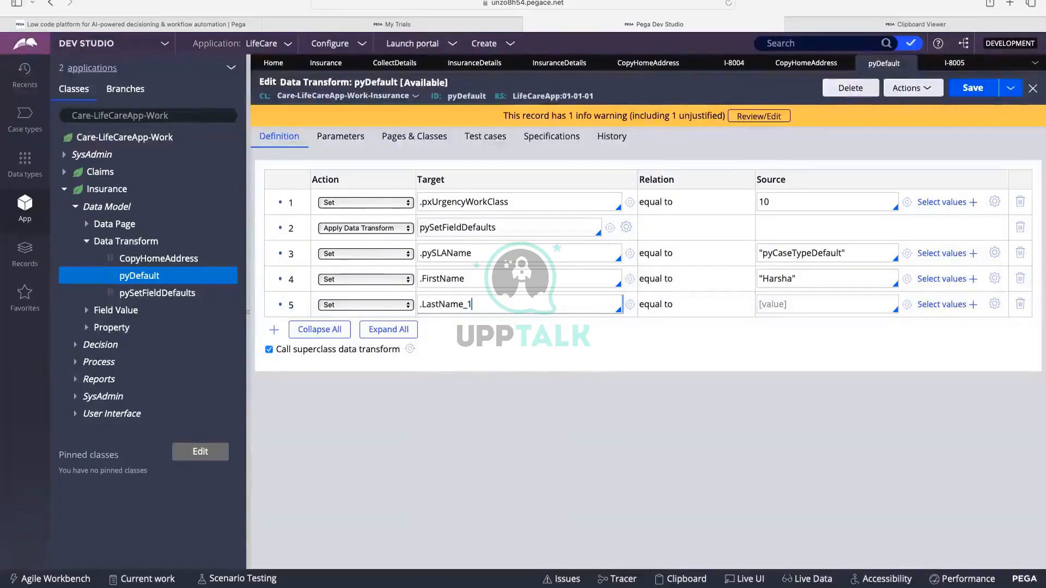
left_click(769, 307)
type("\"\"")
key("Left")
type("H")
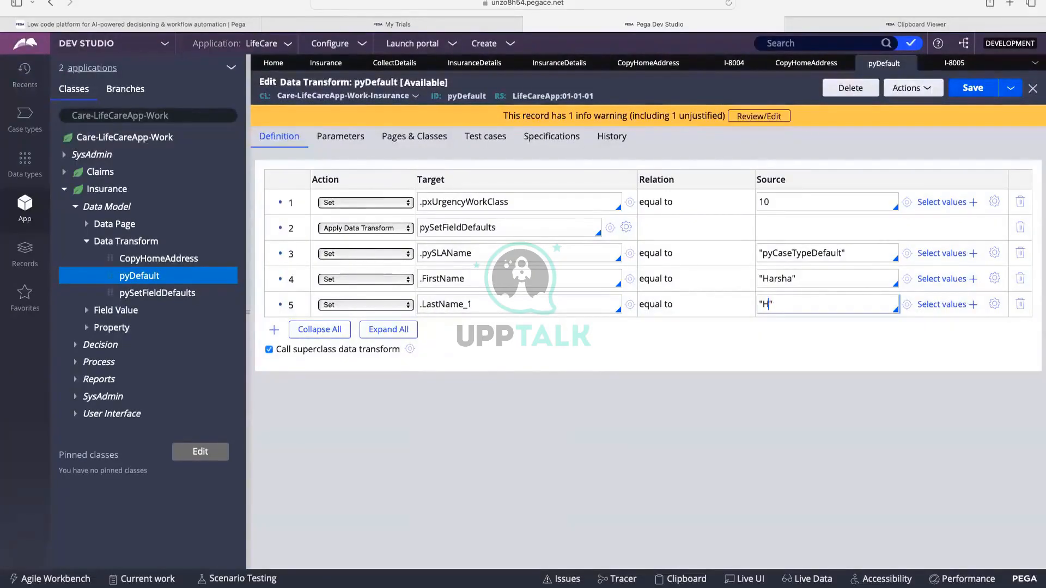
type("arsha")
Add row 6 setting .PhoneNumber_1 to a quoted sample phone number and save pyDefault.
left_click(277, 327)
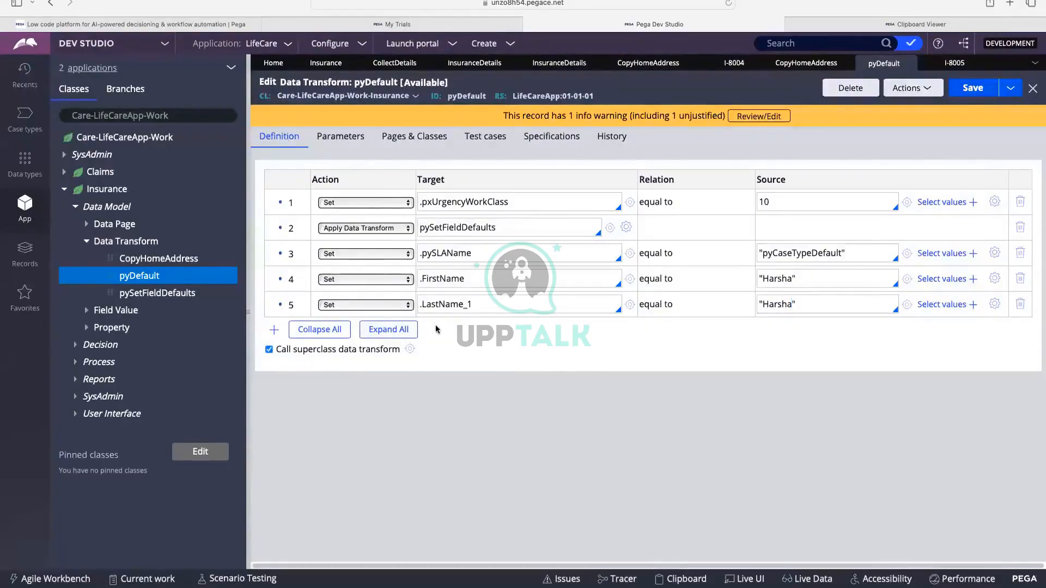
left_click(449, 331)
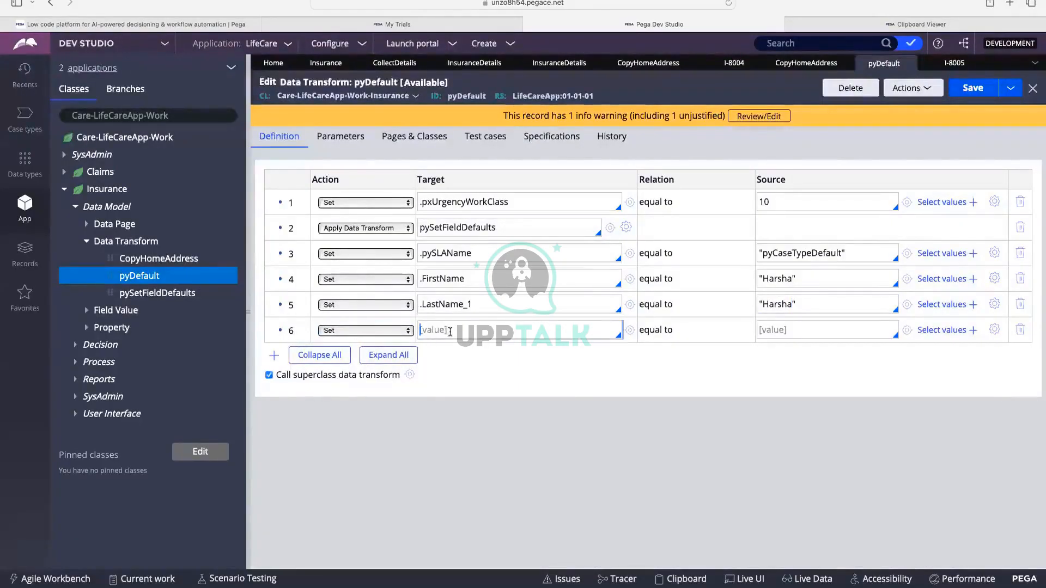
type(".phome")
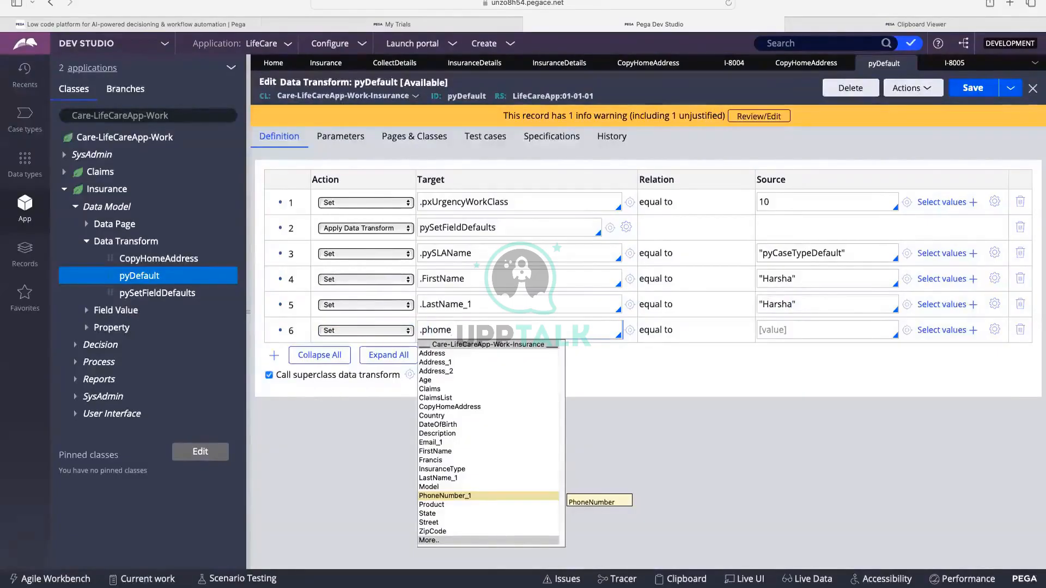
left_click(450, 495)
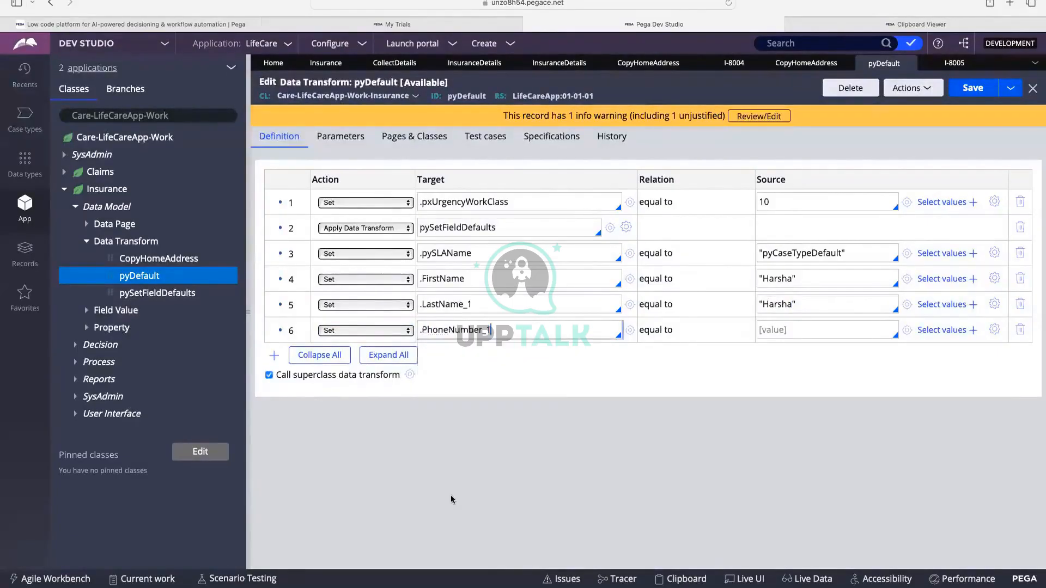
left_click(790, 329)
type("\"")
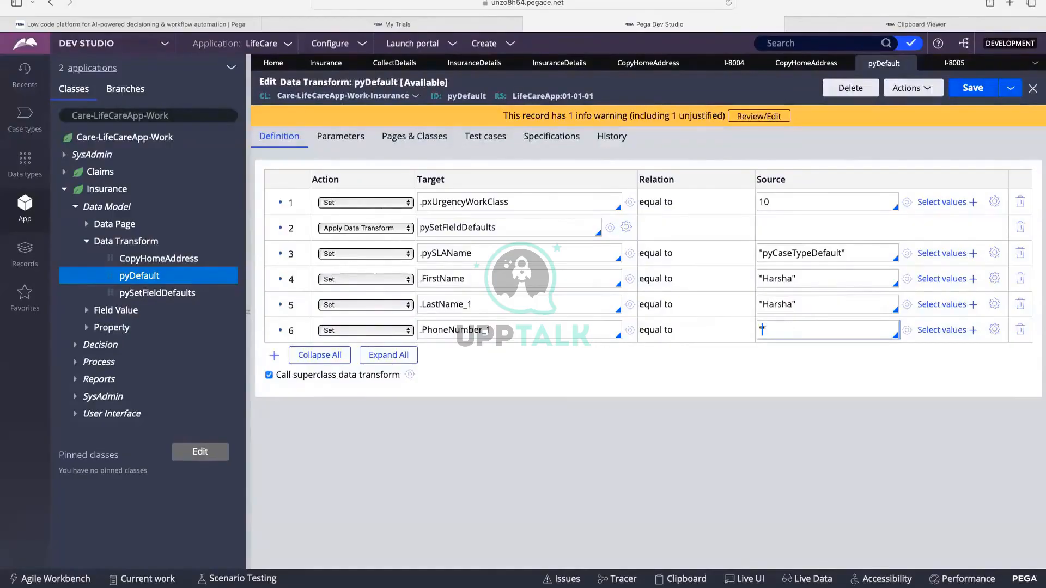
type("67453654")
left_click(971, 90)
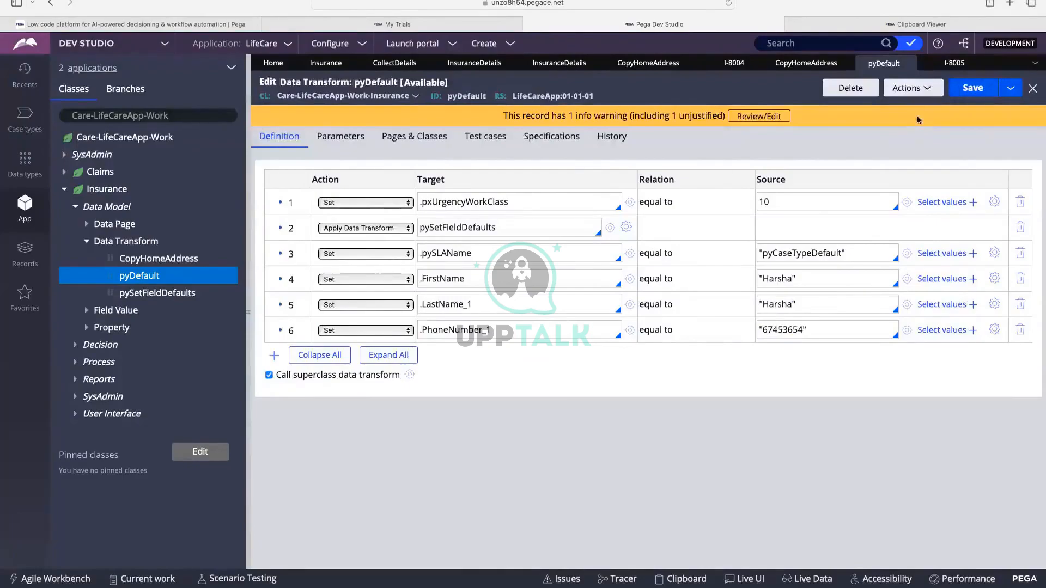
left_click(506, 45)
Start a new Insurance case and check its prefilled first name, last name and phone defaults.
mouse_move(531, 56)
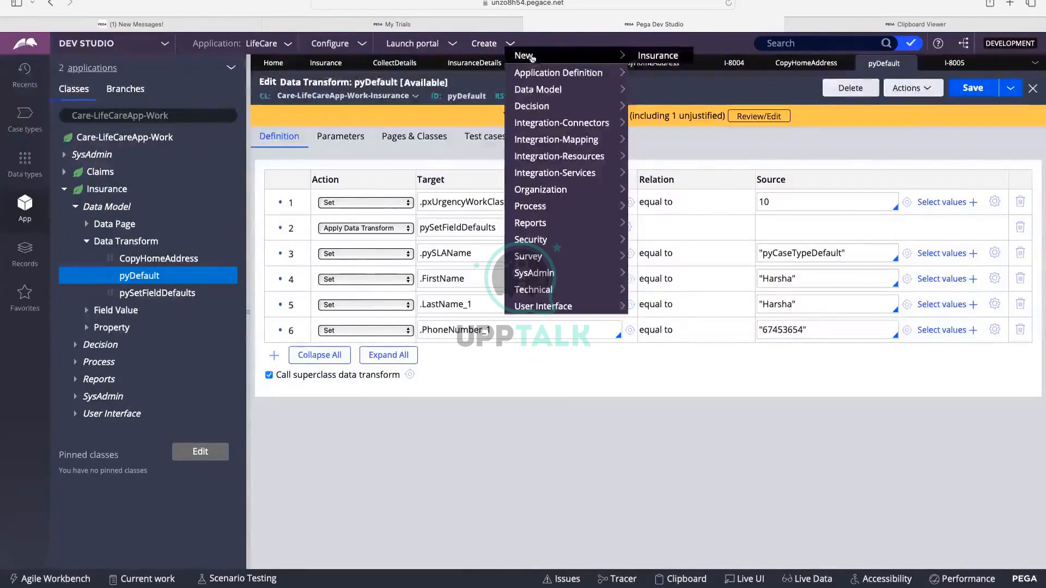
left_click(652, 56)
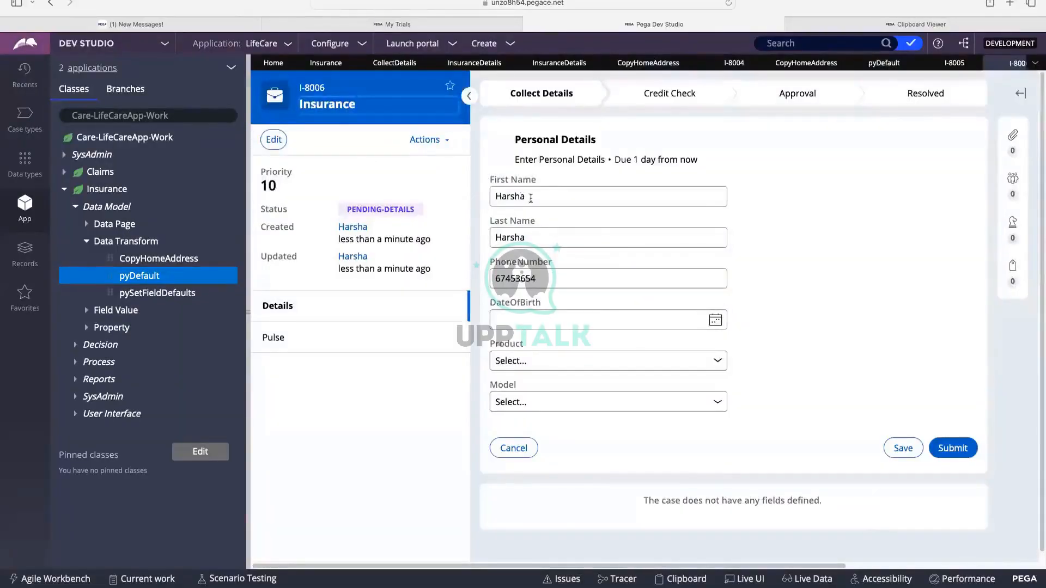
left_click_drag(529, 198, 505, 197)
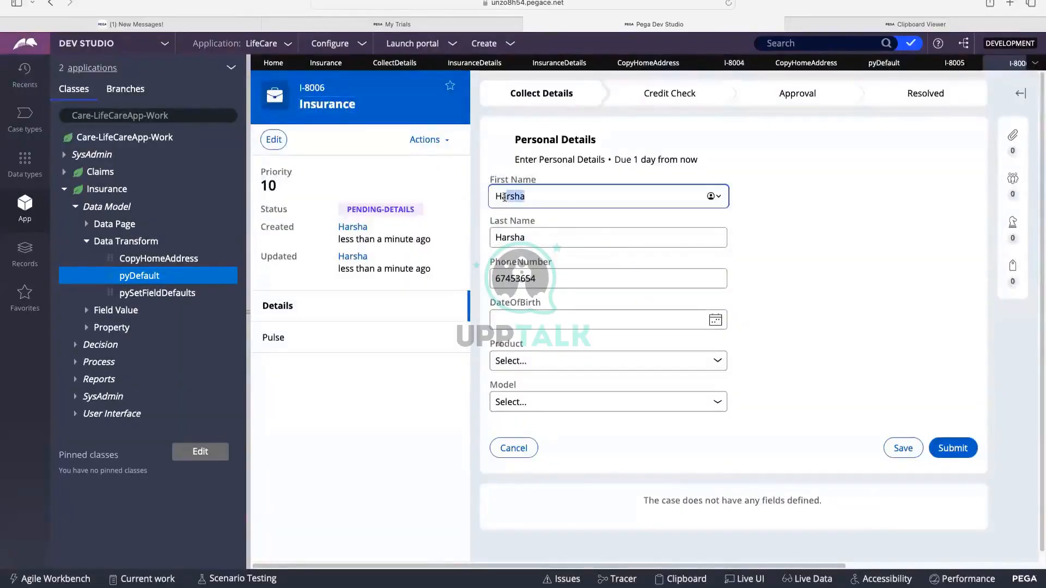
left_click_drag(536, 236, 502, 238)
left_click_drag(546, 279, 500, 279)
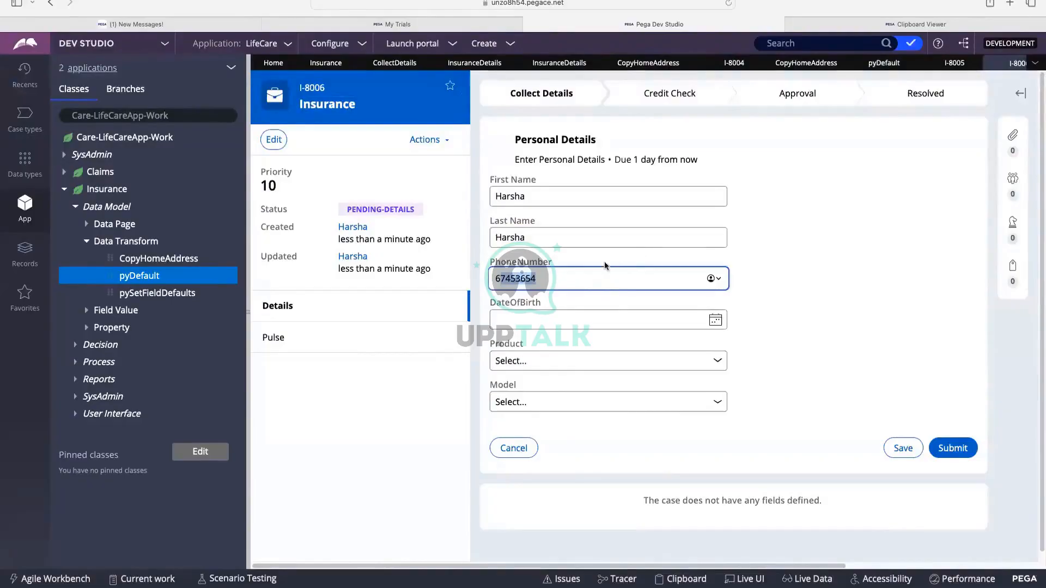
left_click(505, 362)
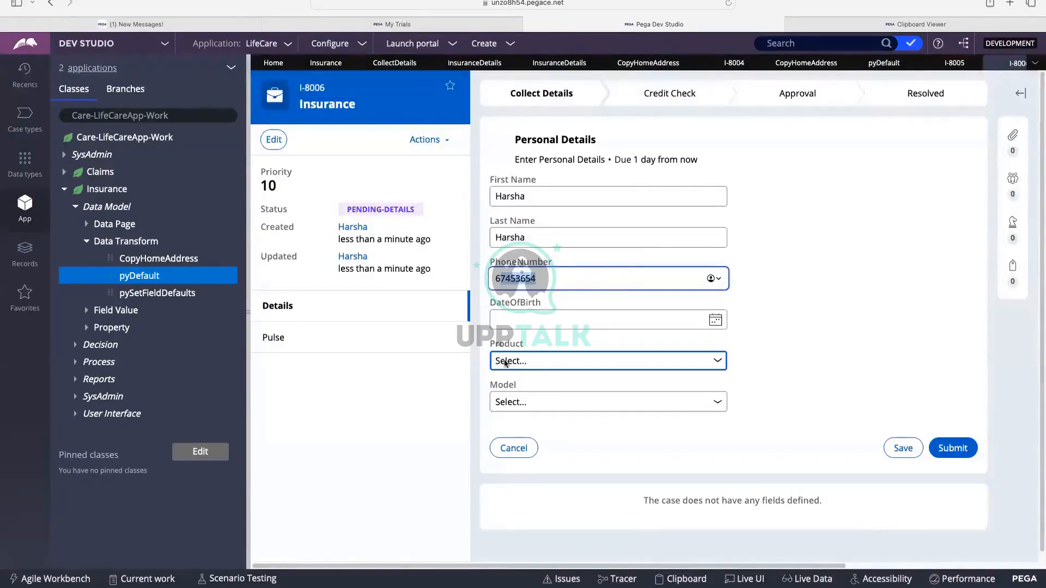
left_click(815, 263)
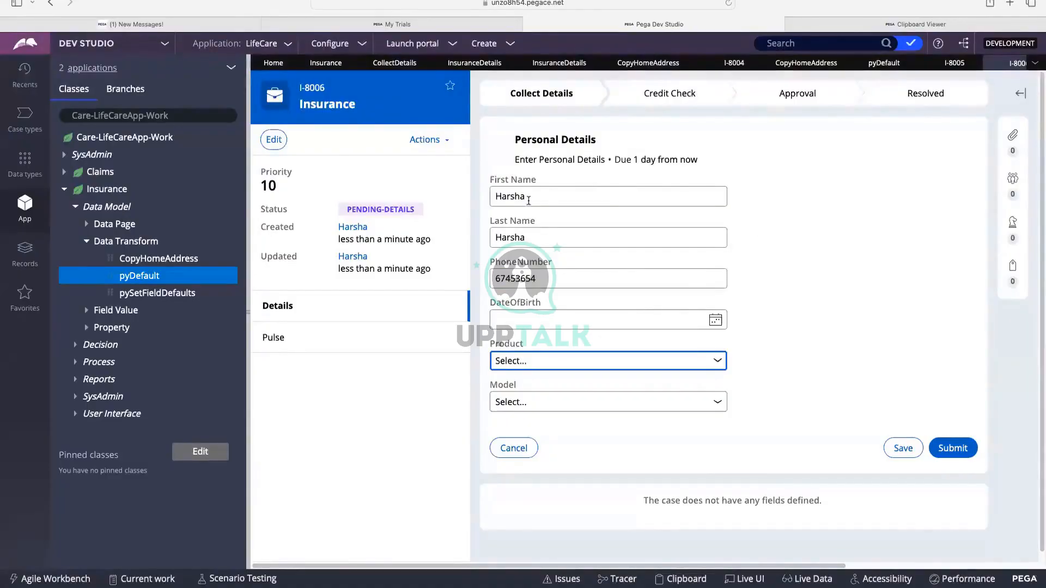
Overwrite the name and phone fields, fix the invalid phone with digits, then return to InsuranceDetails.
double_click(528, 197)
type("hgfhgfhfg")
double_click(523, 236)
type("g")
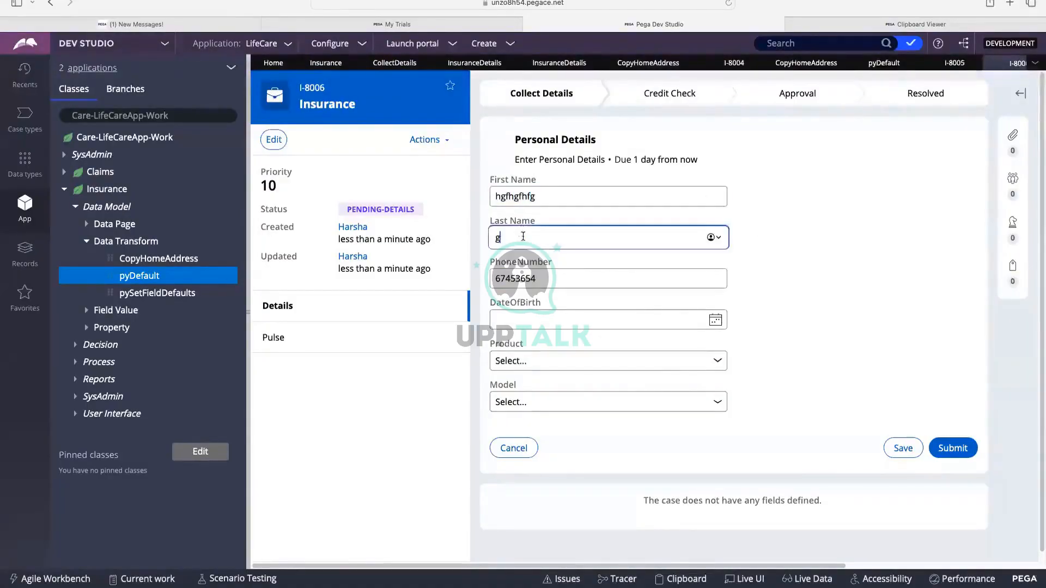
type("hfg")
double_click(513, 278)
type("hghg")
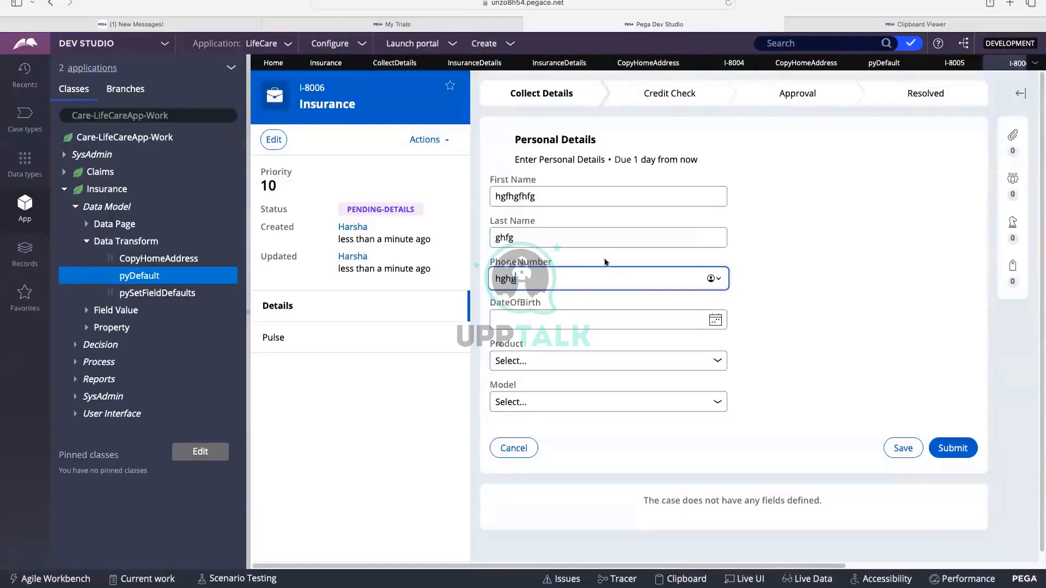
left_click(817, 181)
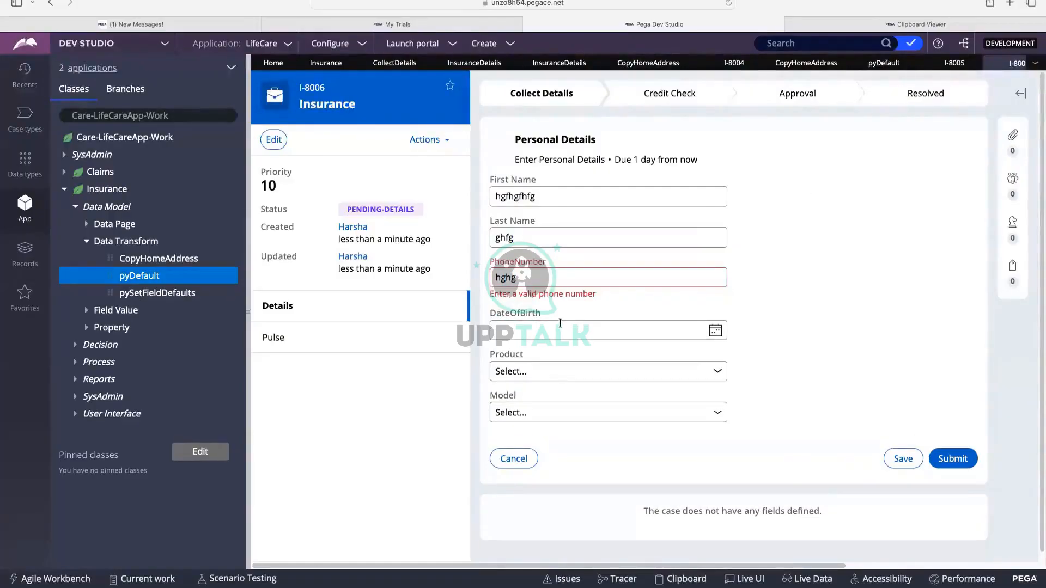
double_click(546, 278)
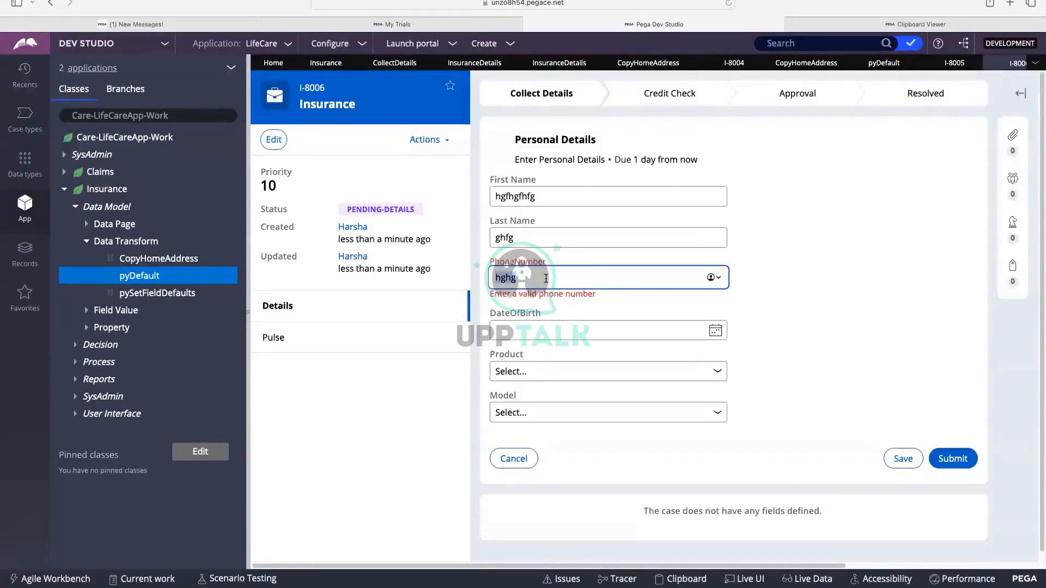
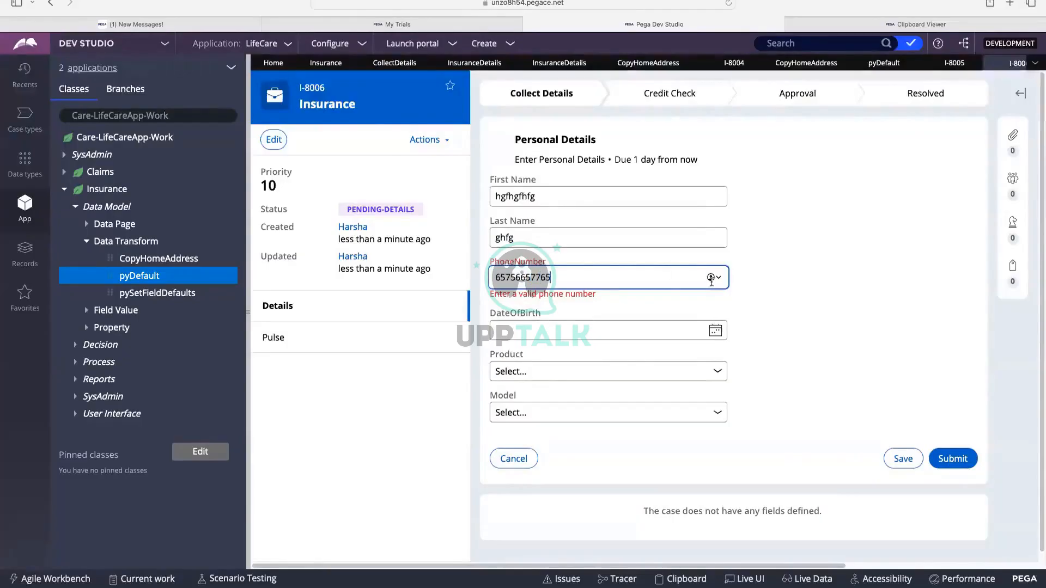
left_click(799, 161)
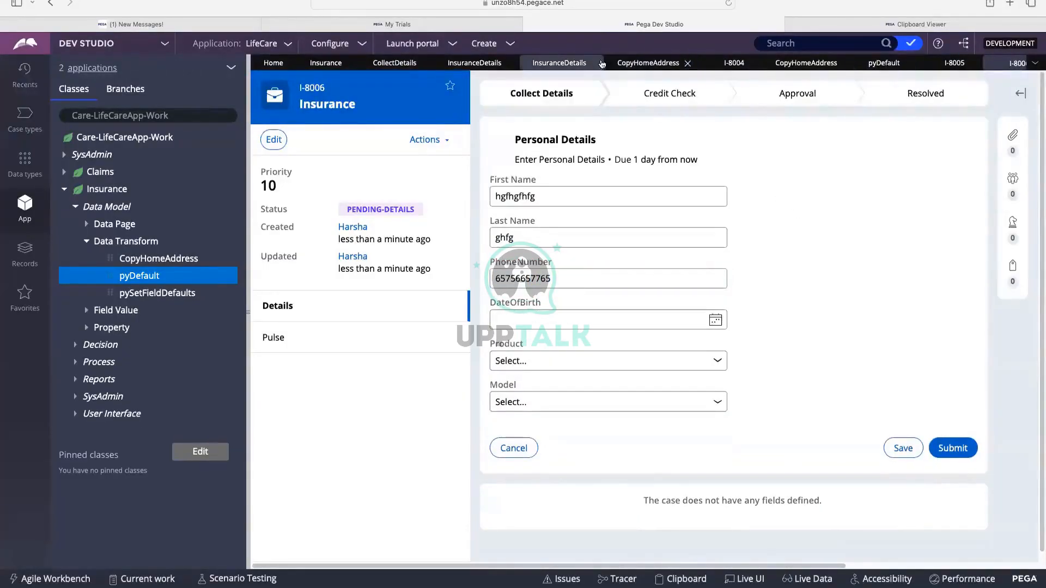
left_click(572, 63)
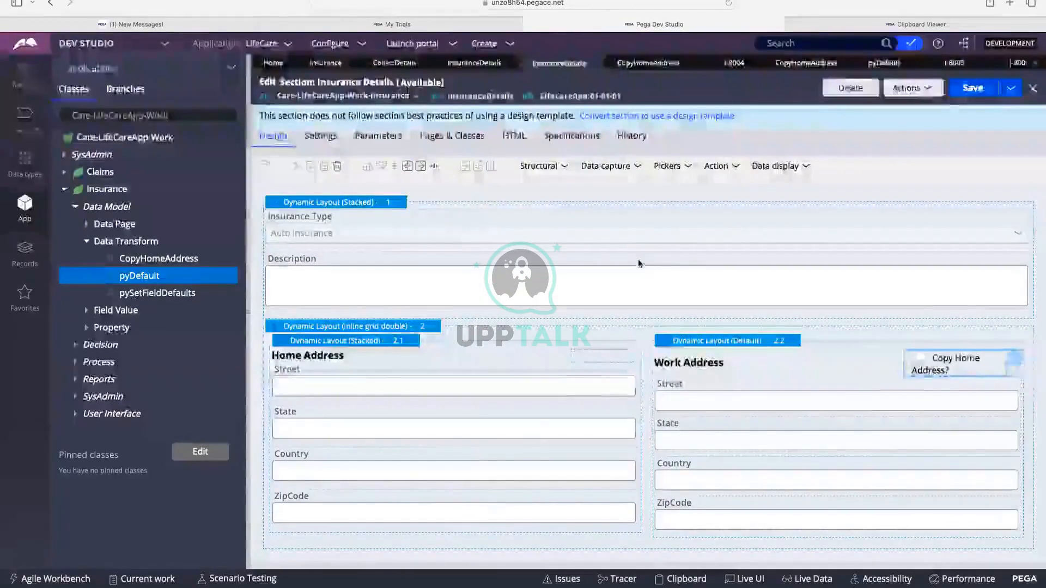
left_click(351, 384)
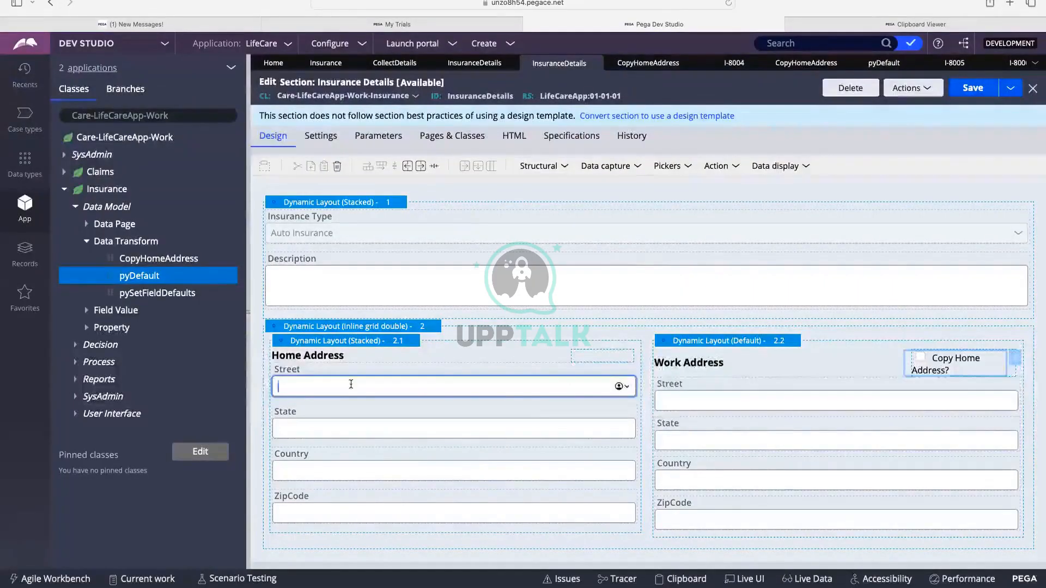
double_click(309, 376)
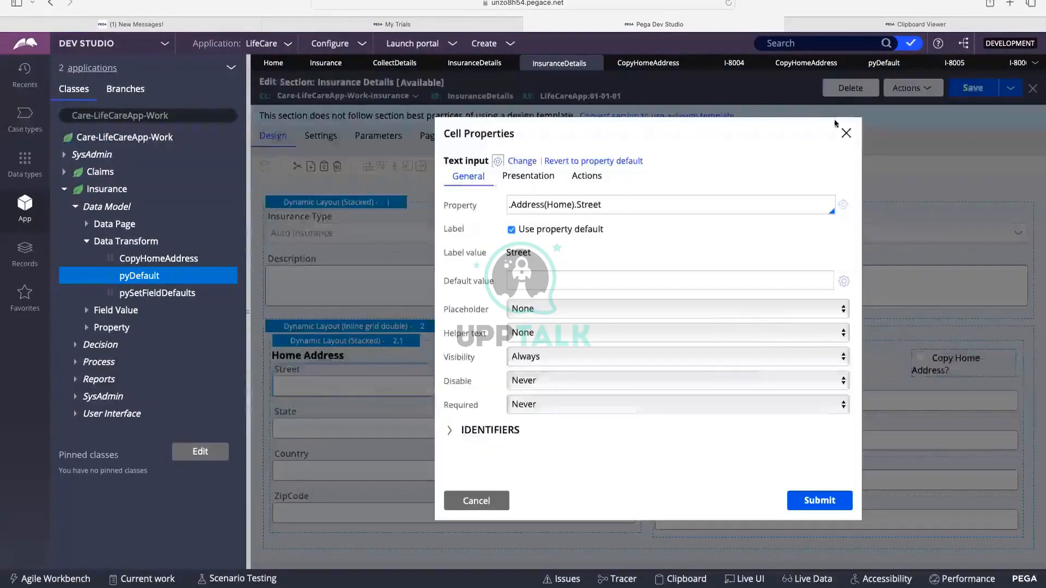
left_click(846, 134)
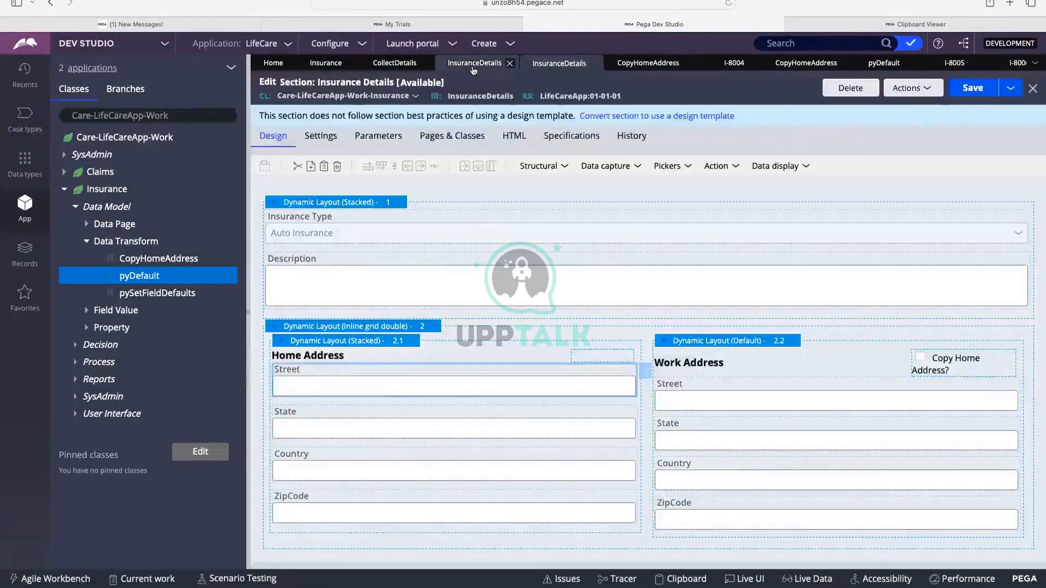
left_click(473, 66)
left_click(559, 64)
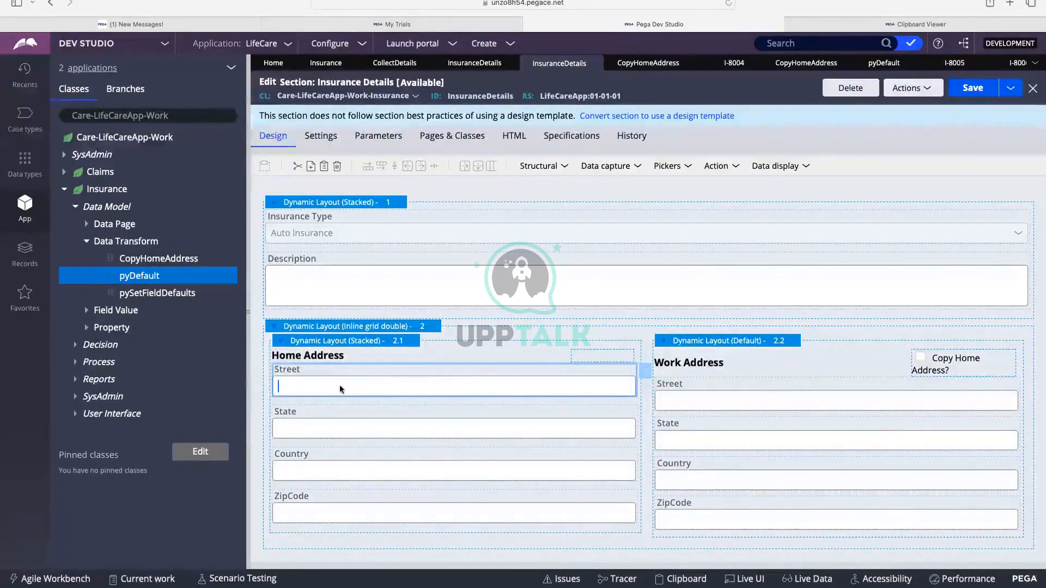
Give the home Street cell a Change-event action set with Post value, and submit Cell Properties.
double_click(383, 378)
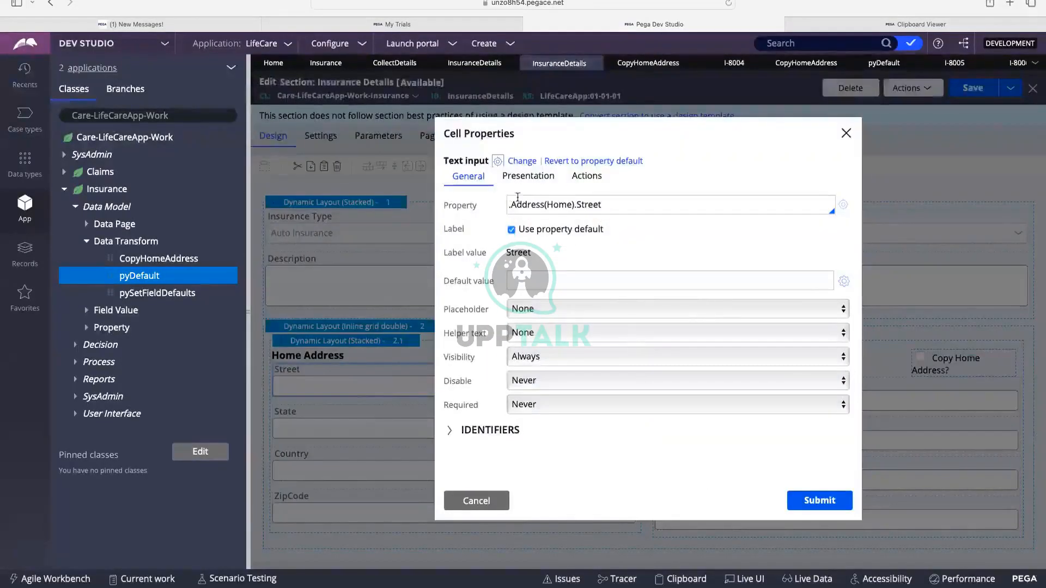
left_click_drag(627, 204, 546, 205)
left_click(597, 183)
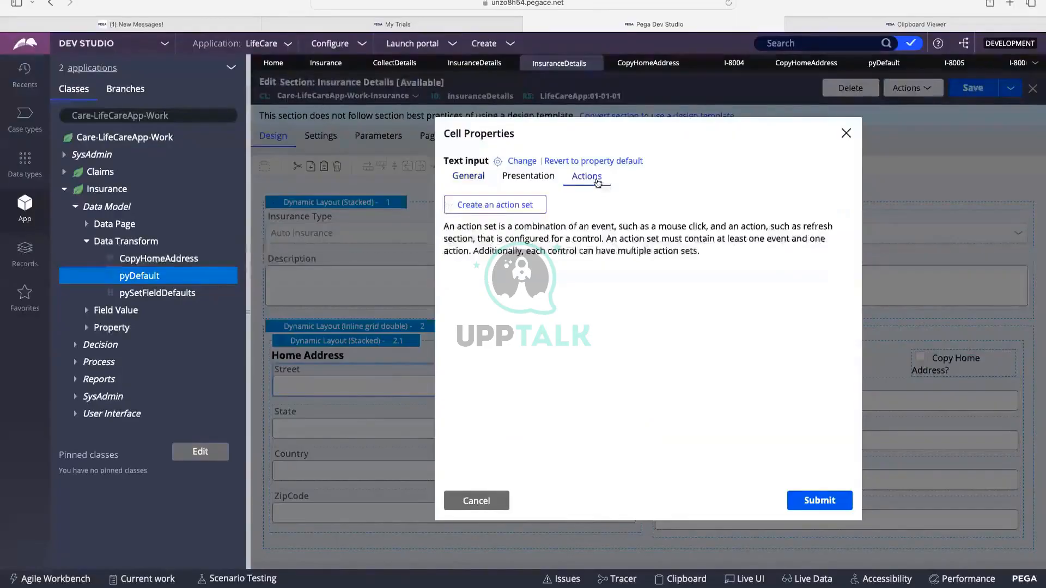
left_click(511, 211)
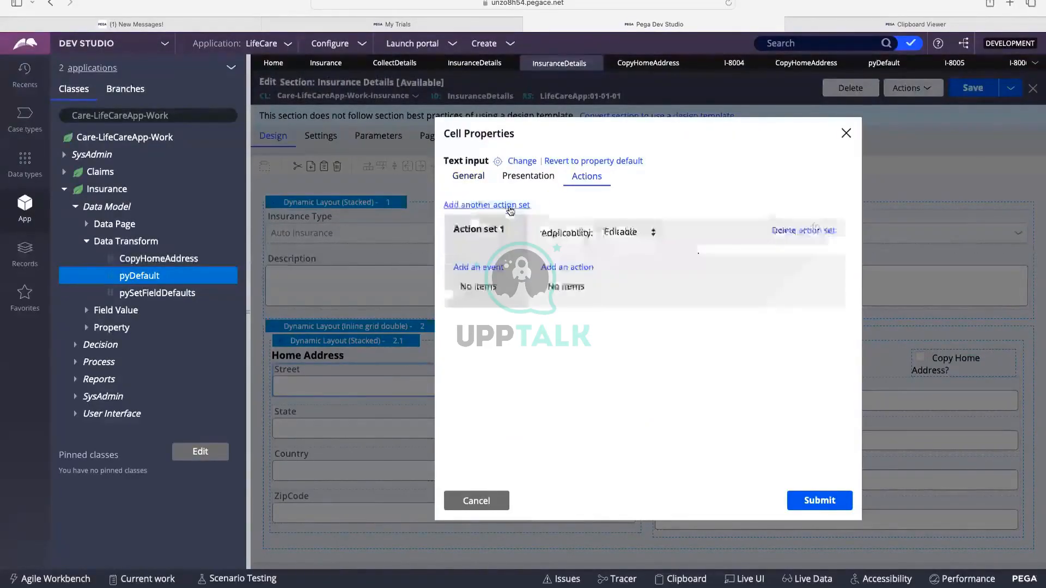
left_click(494, 267)
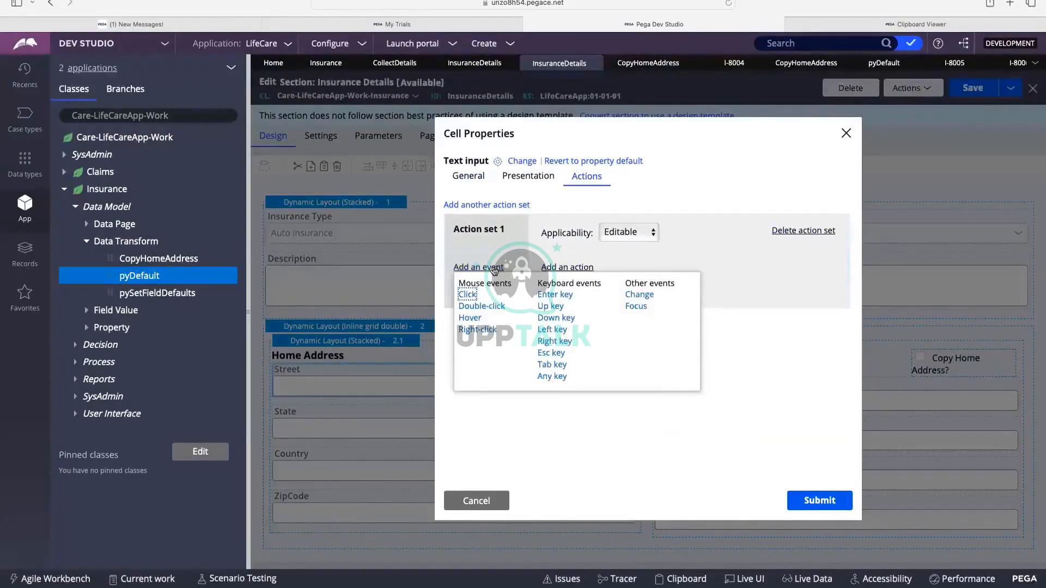
left_click(641, 295)
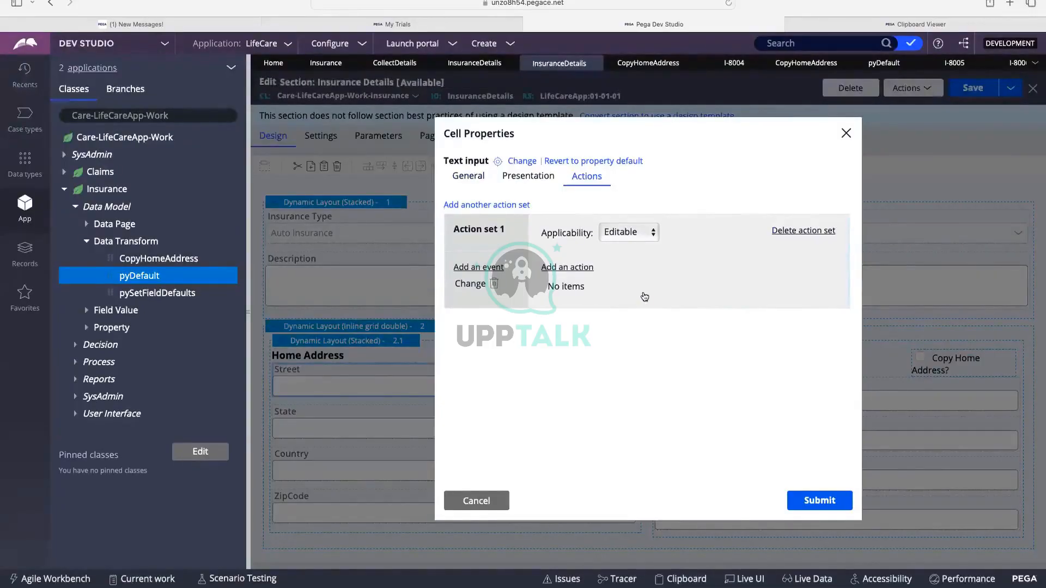
left_click(567, 267)
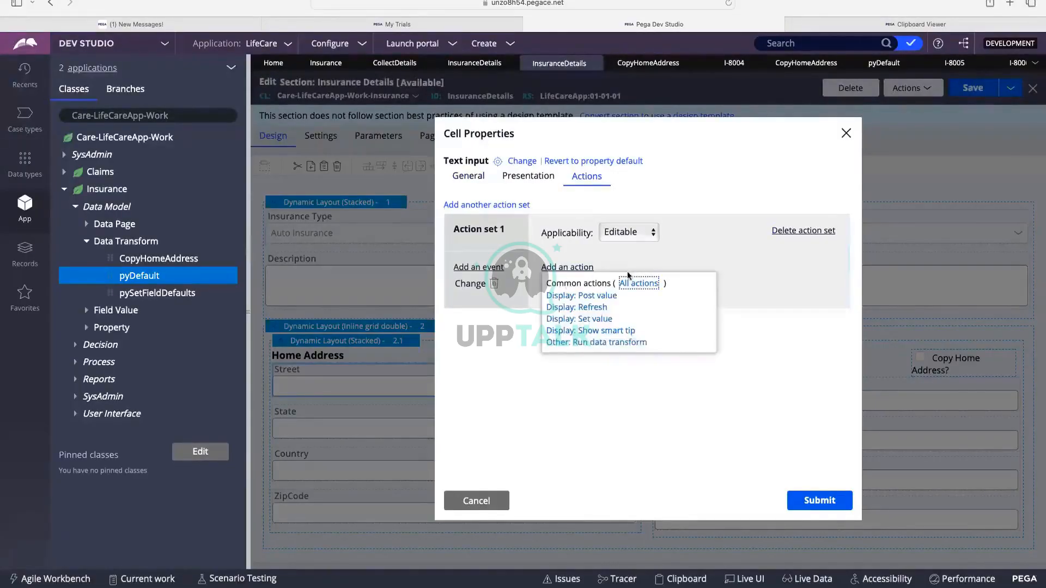
left_click(603, 297)
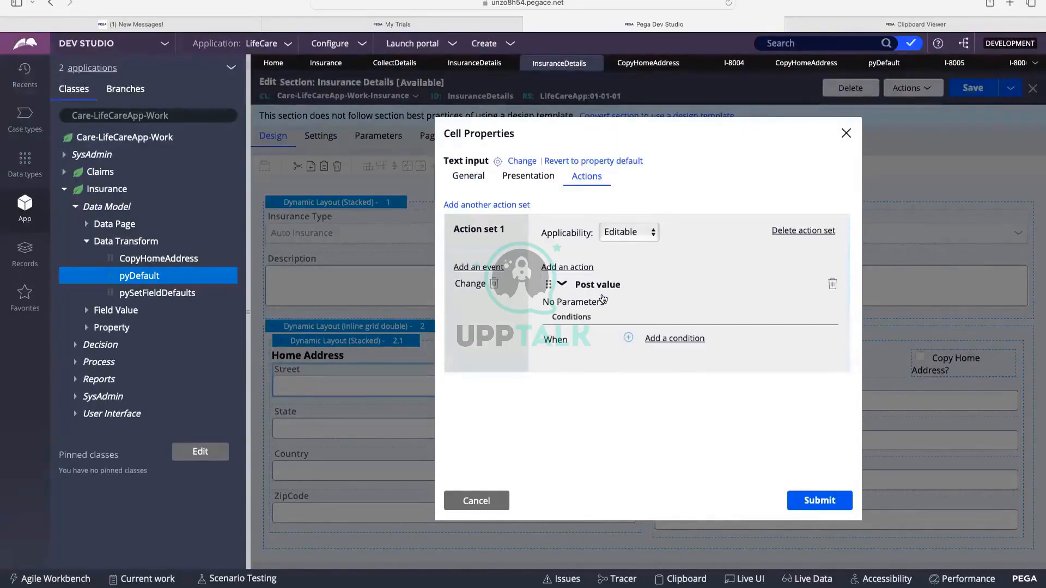
left_click(562, 283)
left_click(806, 504)
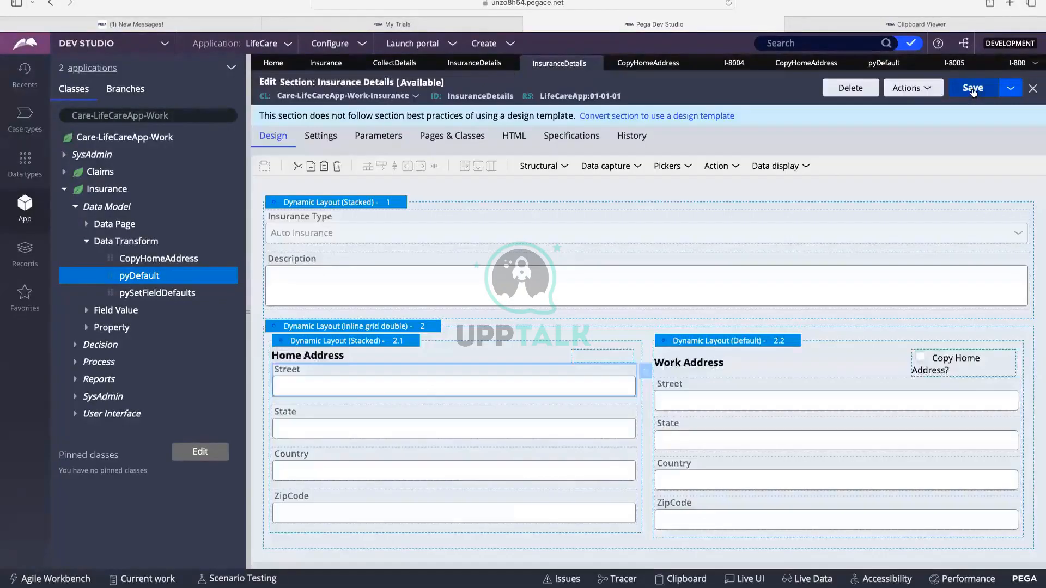
Save the Insurance Details section and launch a new Insurance case from Create > New.
left_click(973, 90)
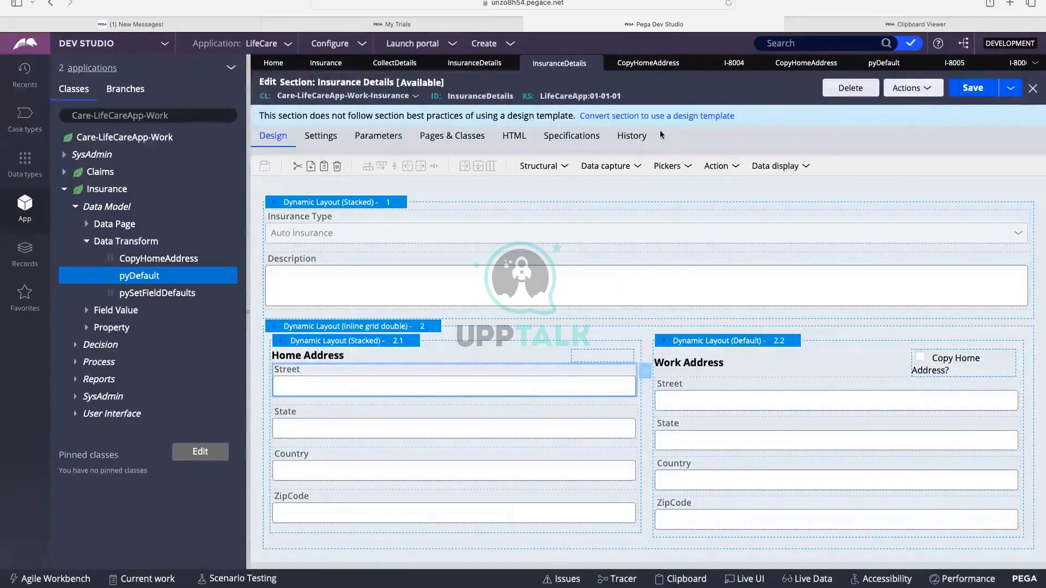
left_click(479, 45)
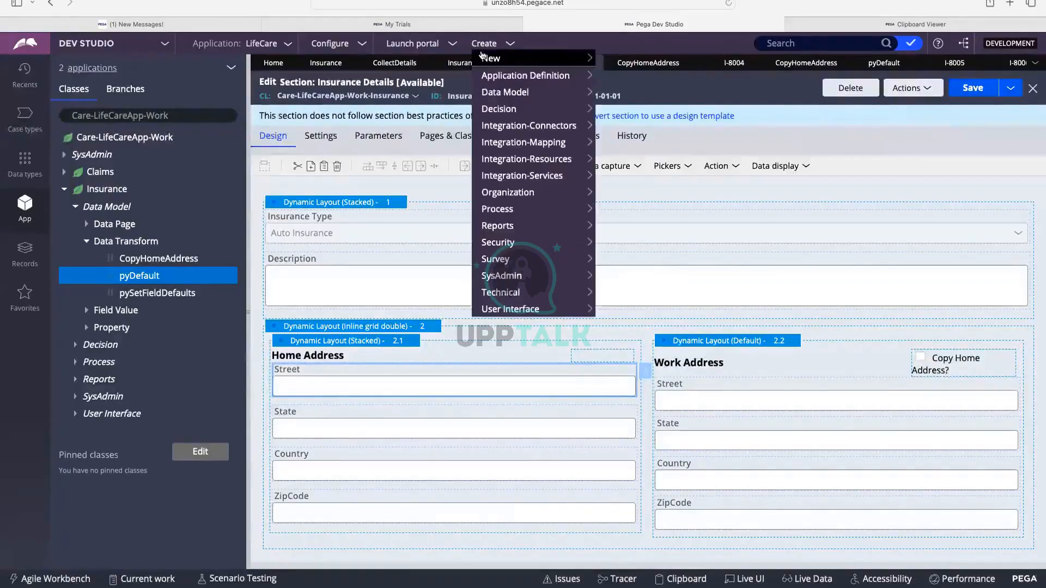
left_click(619, 61)
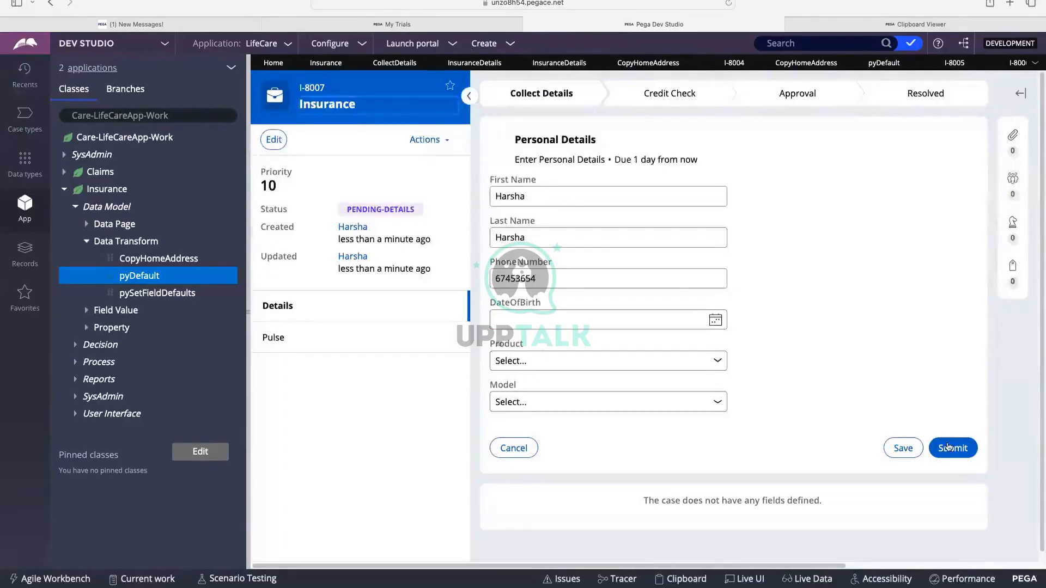
Click through First Name, Last Name and PhoneNumber, then submit the Personal Details step.
left_click(512, 200)
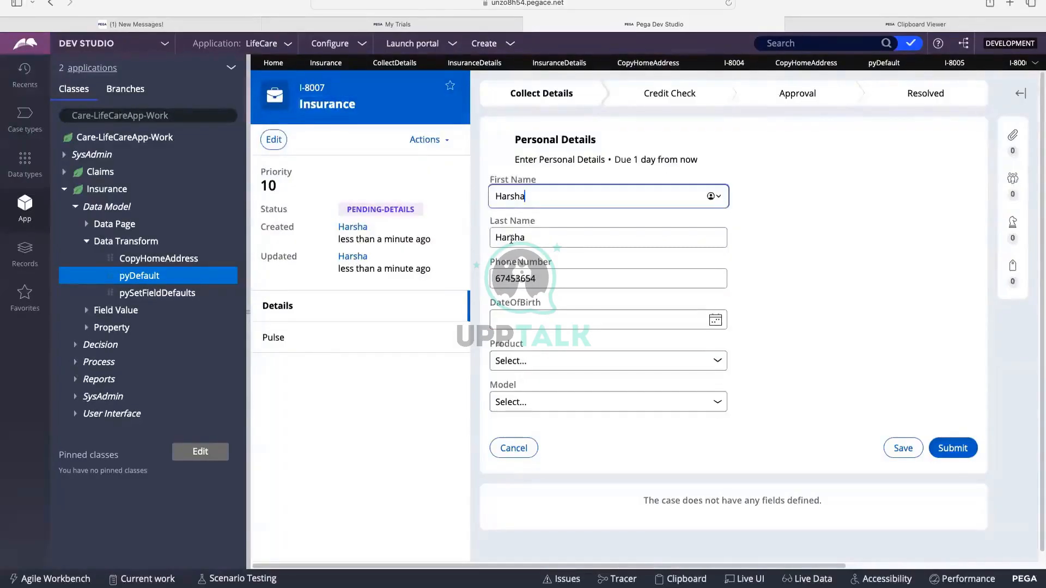
left_click(511, 239)
left_click(514, 277)
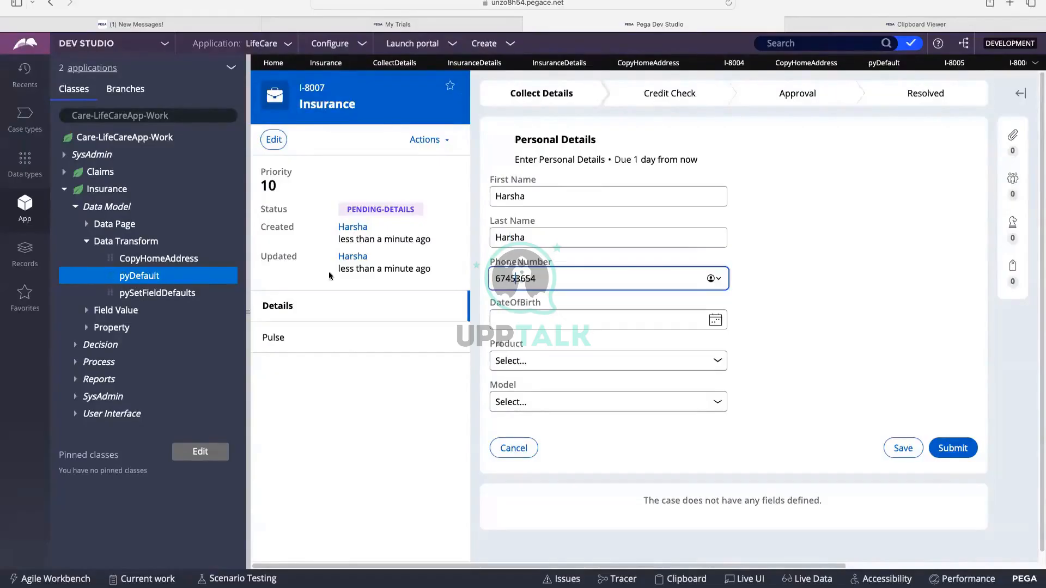
left_click(963, 450)
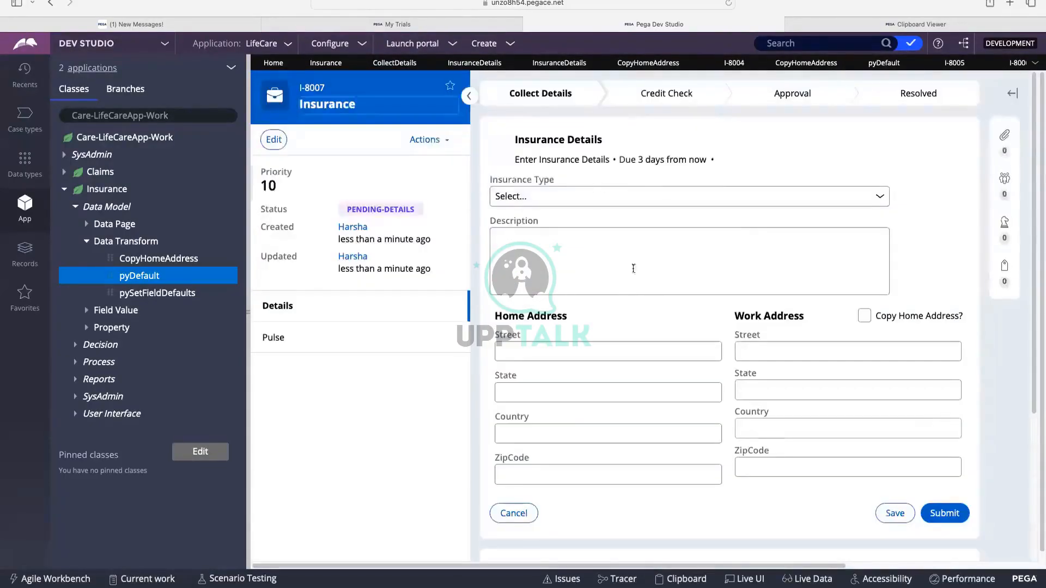
Enter 'fdsfsdfsfsf' in case I-8007's home Street field and let it post.
scroll(634, 273, "down", 1)
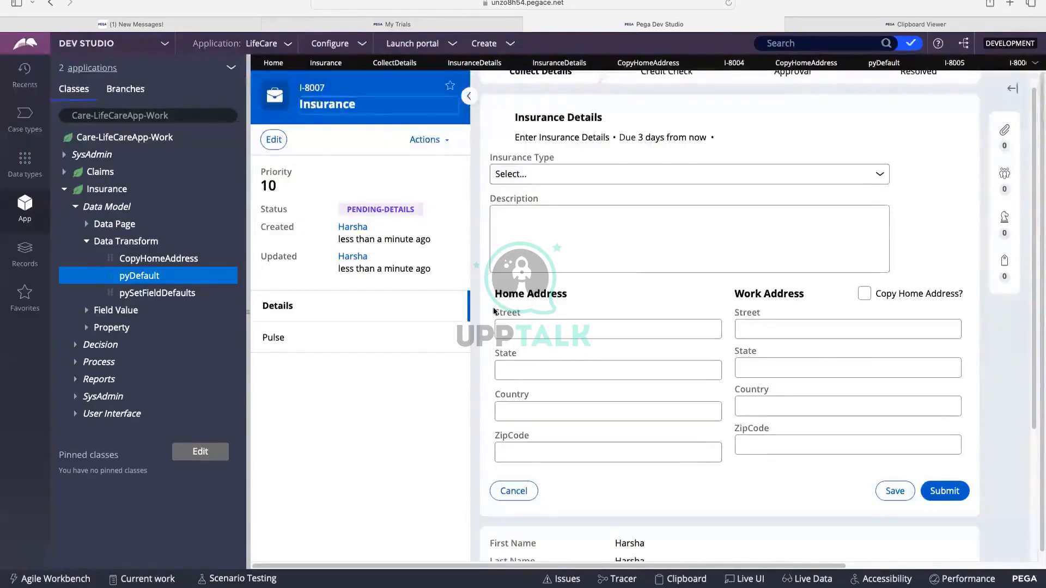
left_click(521, 329)
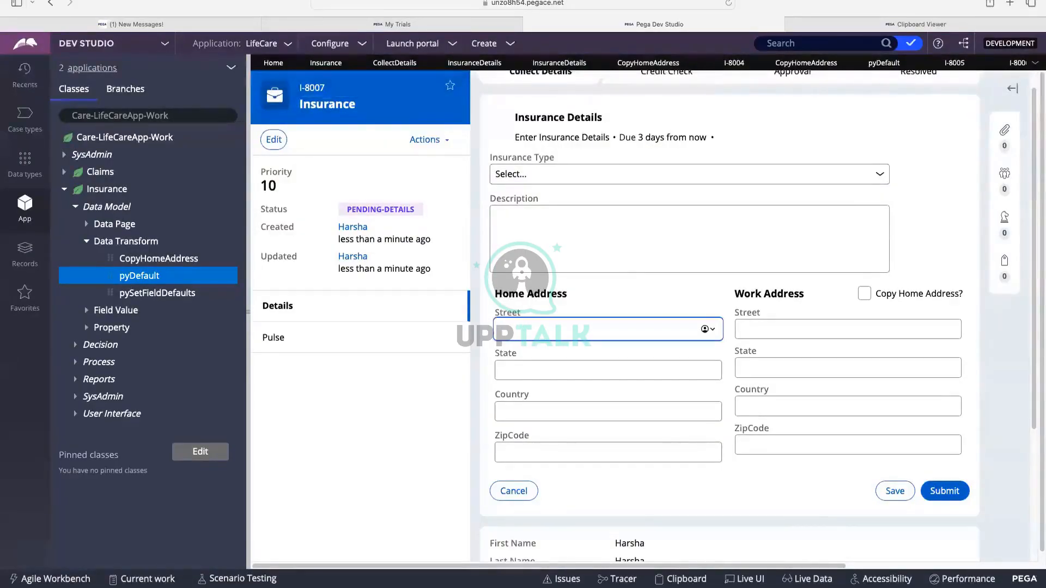
type("fdsfsdfsfsf")
left_click(621, 282)
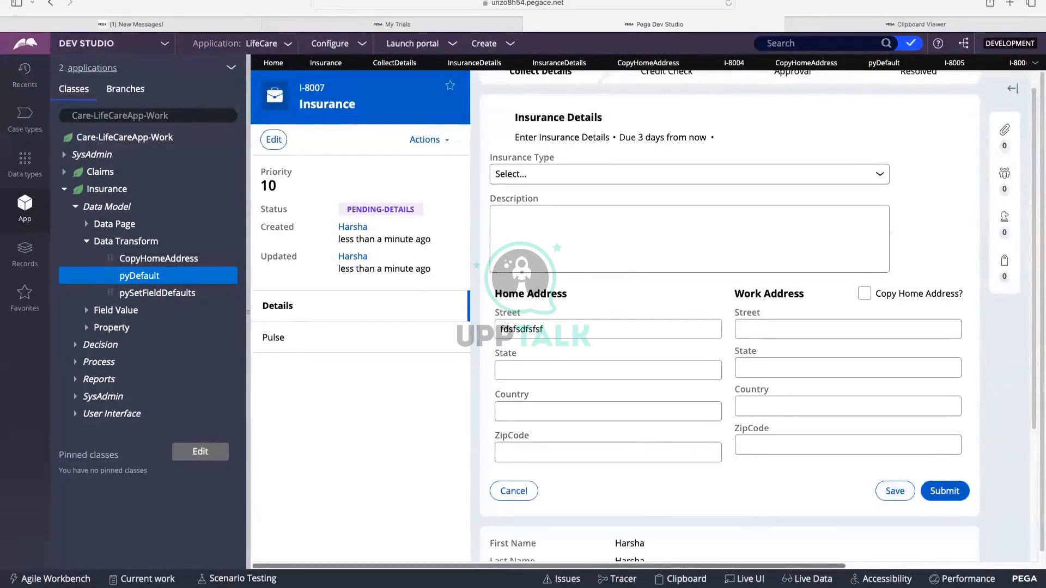
Bring up the Clipboard Viewer and scroll through its page list.
left_click(681, 579)
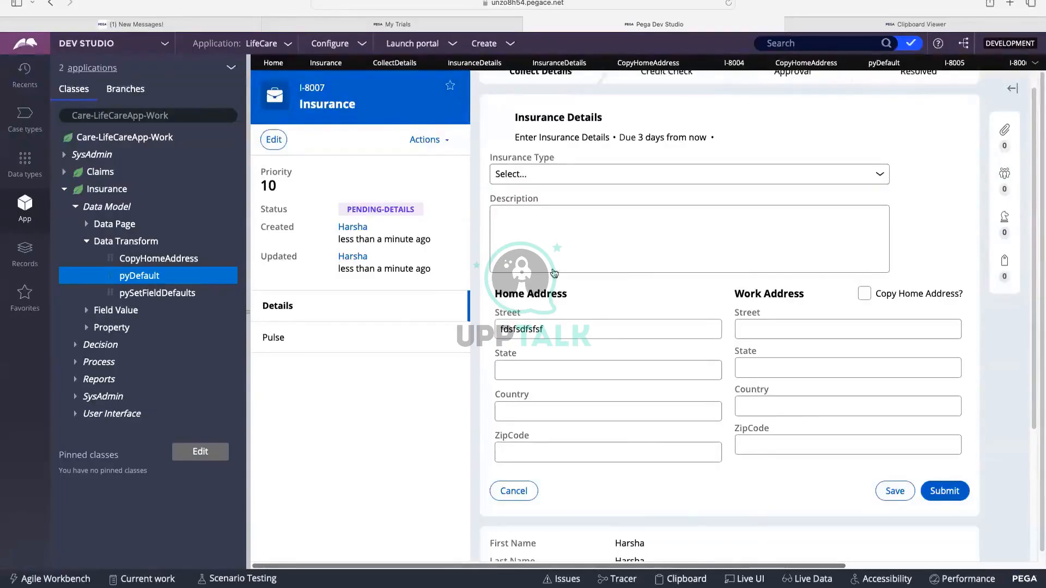
scroll(118, 170, "down", 4)
scroll(116, 163, "down", 5)
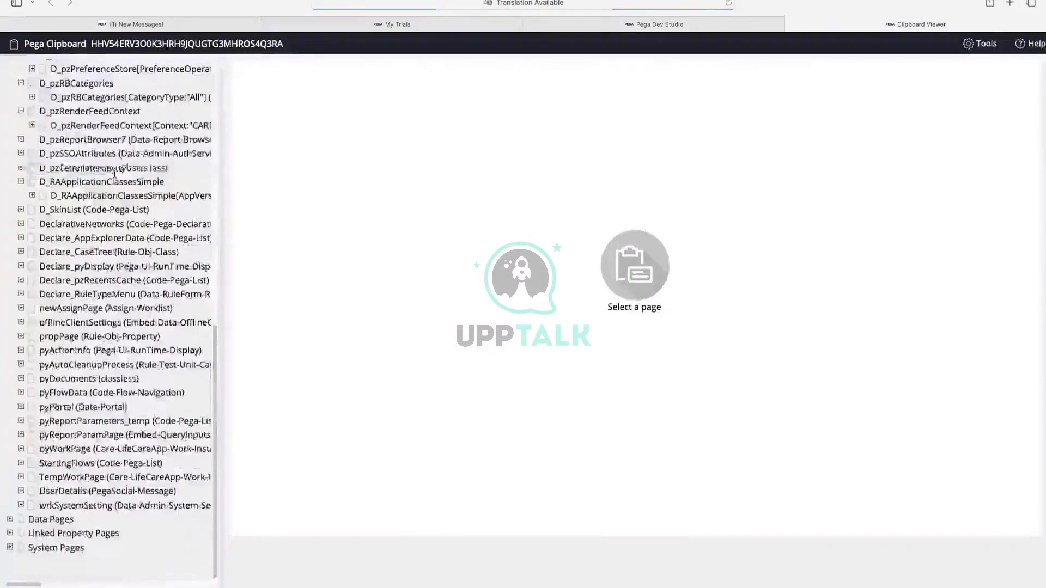
Open pyWorkPage.Address(Home) and highlight its Street value 'fdsfsdfsfsf'.
left_click(20, 449)
scroll(30, 450, "down", 1)
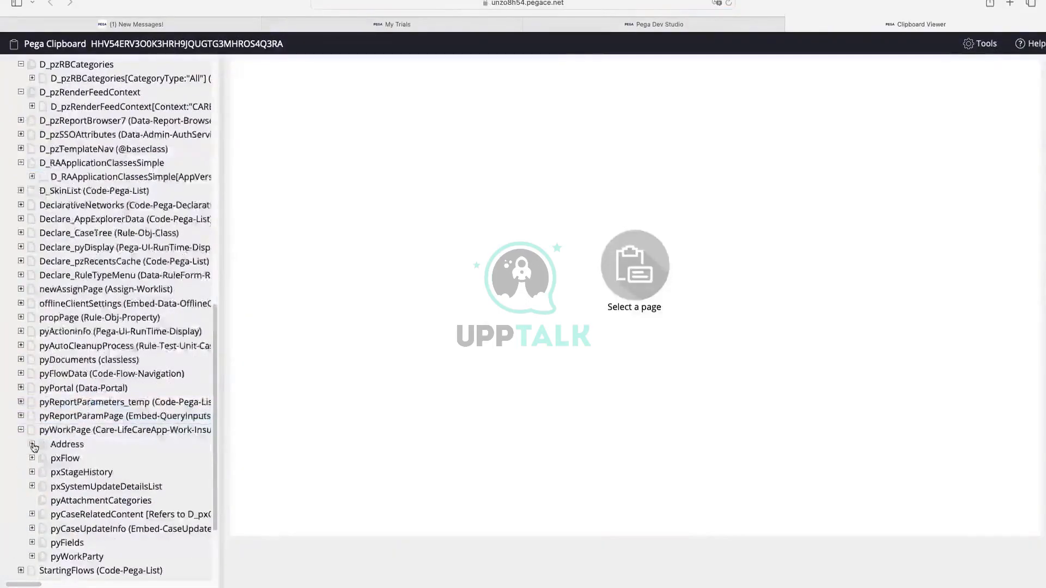
left_click(32, 444)
scroll(114, 381, "down", 2)
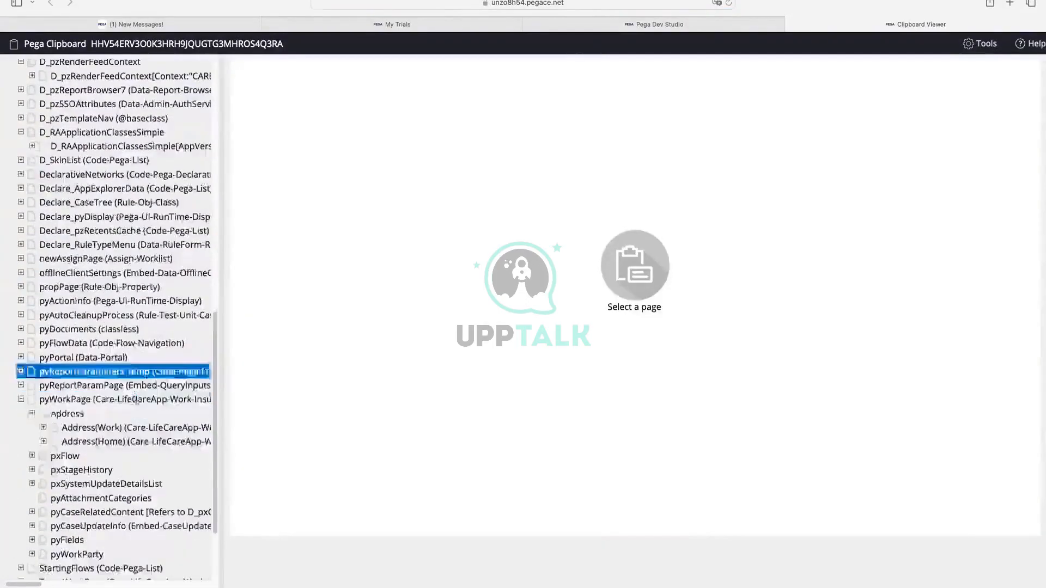
left_click(133, 442)
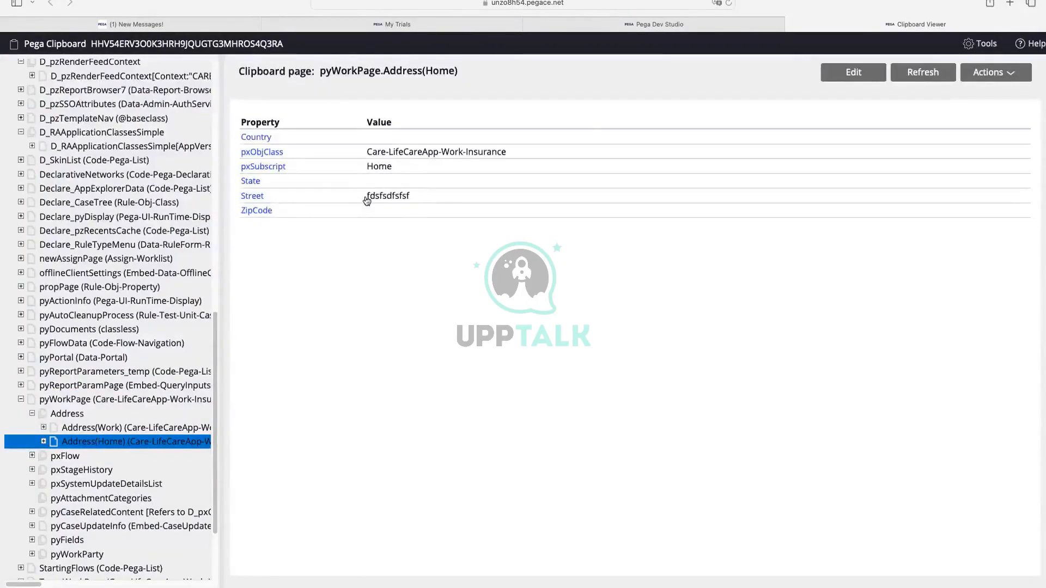
left_click_drag(367, 201, 410, 201)
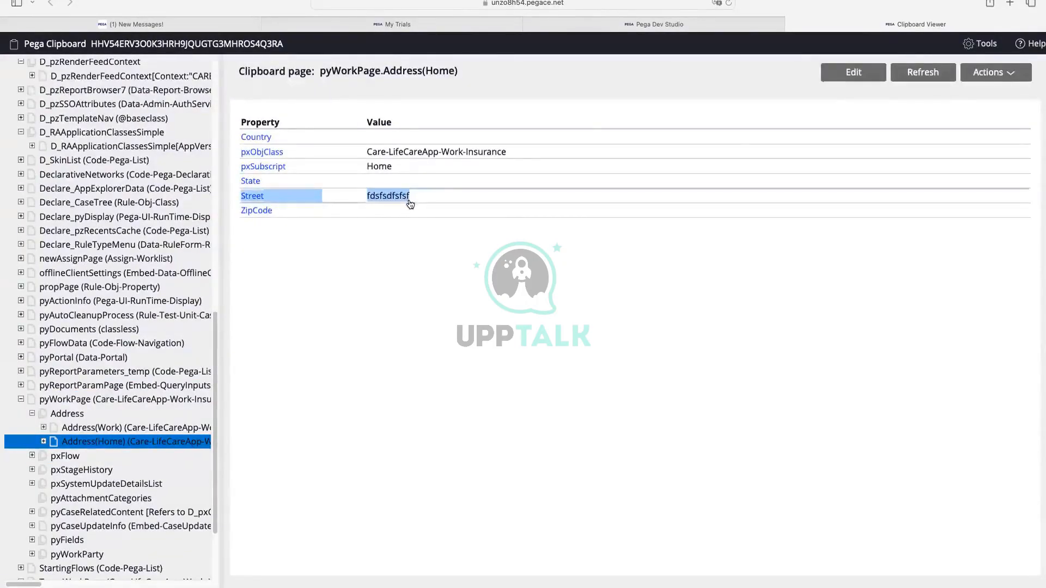
Leave full screen, return to case I-8007, and fill the home State with 'gdgdfgfd'.
mouse_move(101, 20)
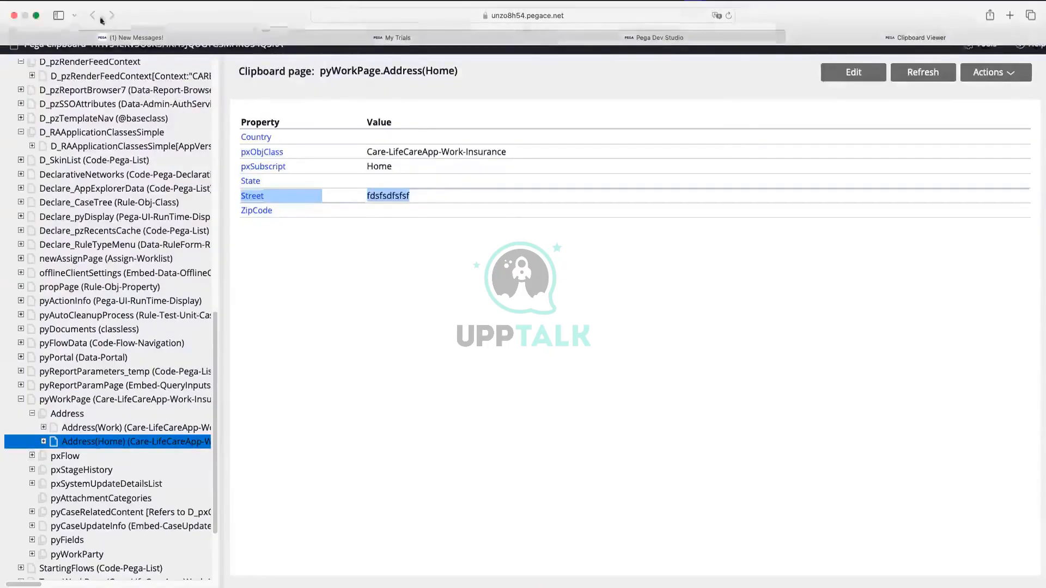
left_click(36, 16)
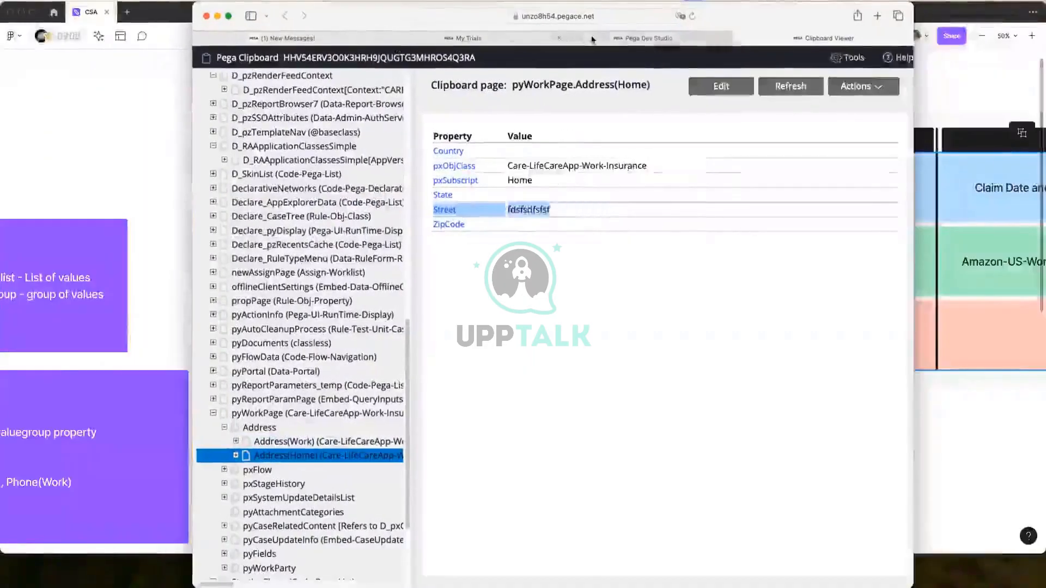
left_click(684, 38)
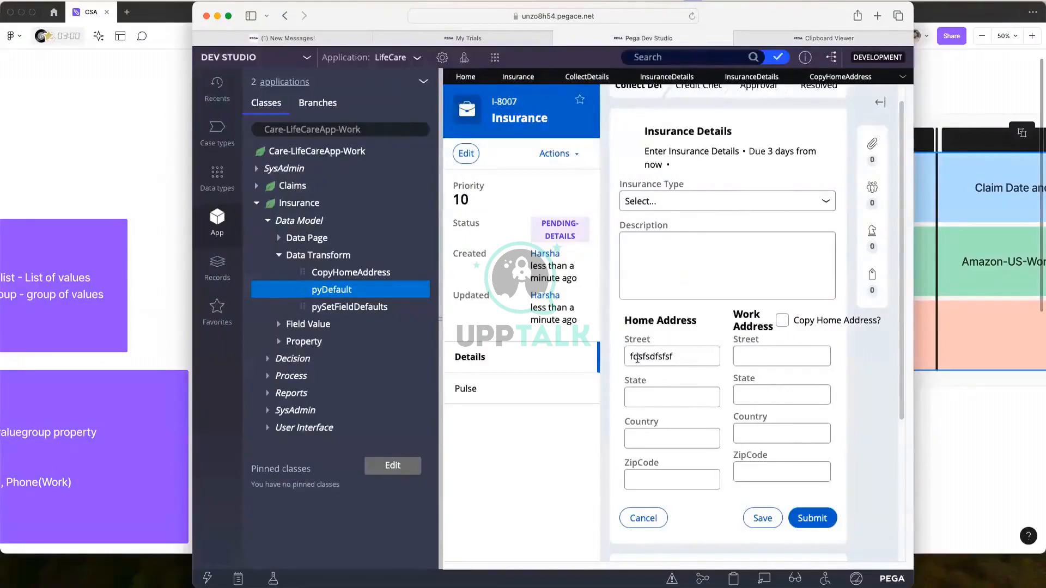
left_click(637, 358)
left_click(649, 396)
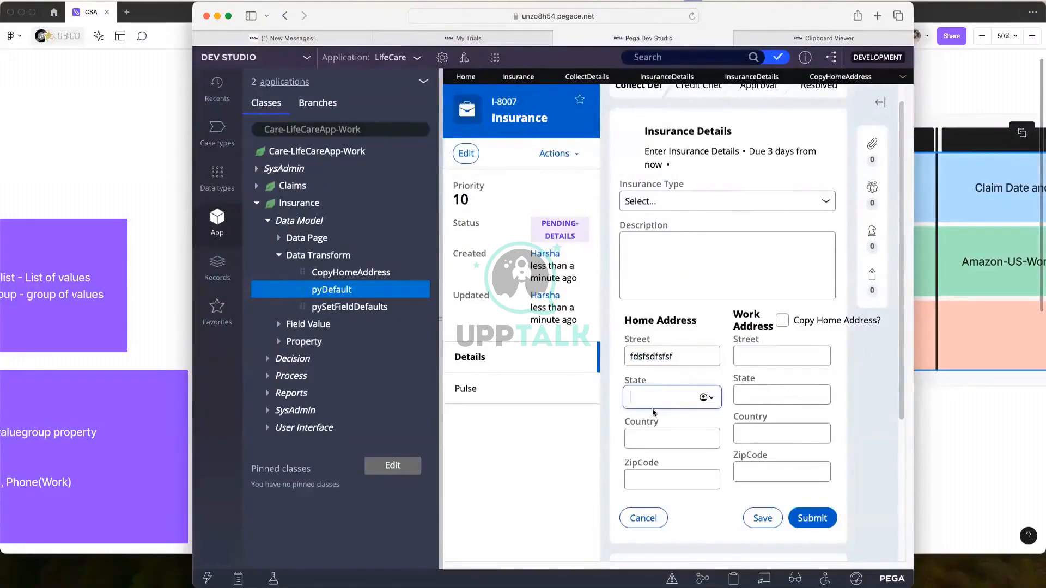
left_click(616, 374)
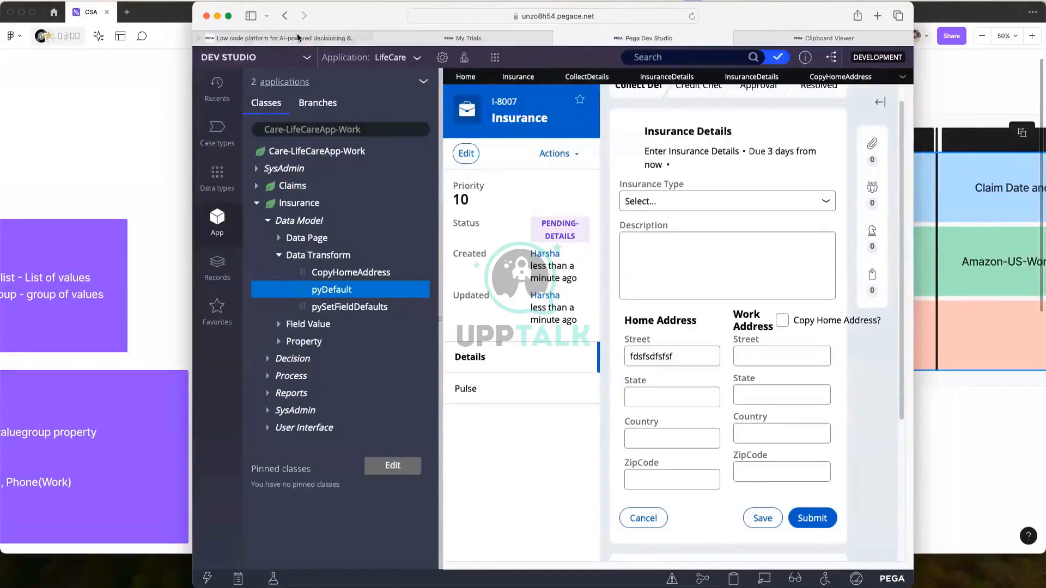
Maximise the window, then tick and untick Copy Home Address?, leaving Work Address empty.
left_click(228, 17)
left_click(864, 295)
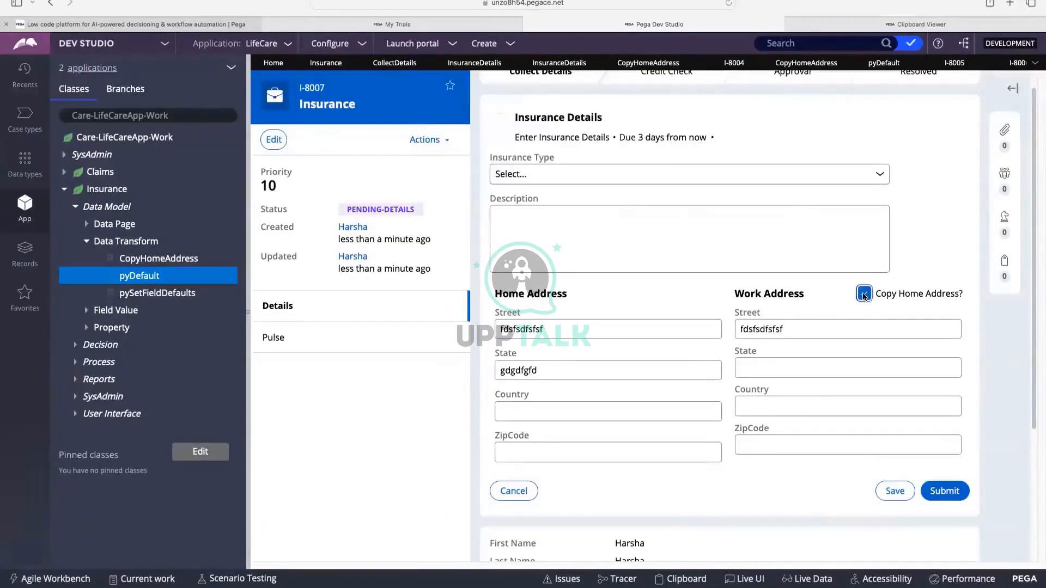
left_click(864, 294)
scroll(701, 270, "down", 4)
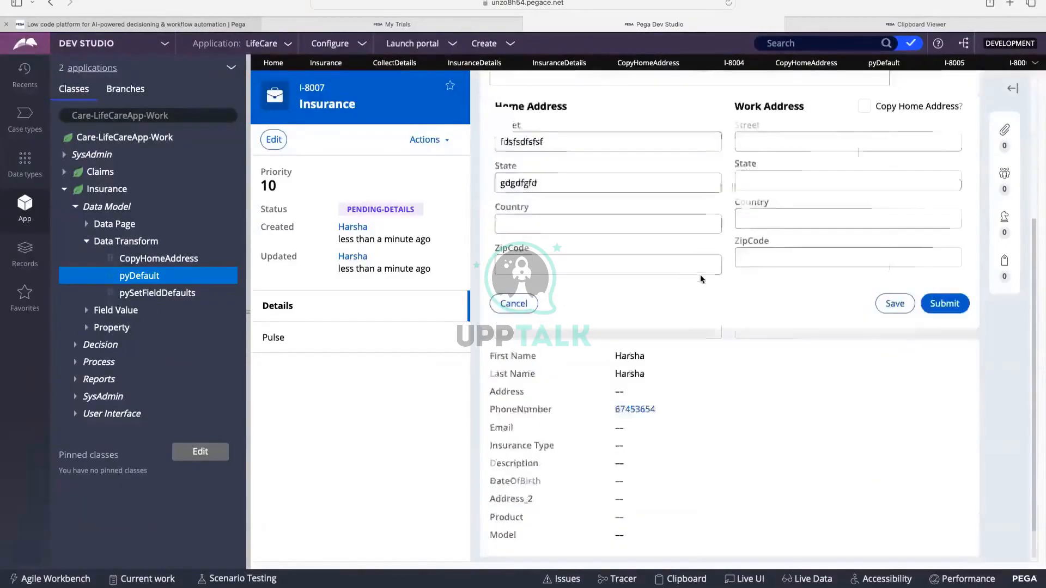
scroll(700, 271, "up", 4)
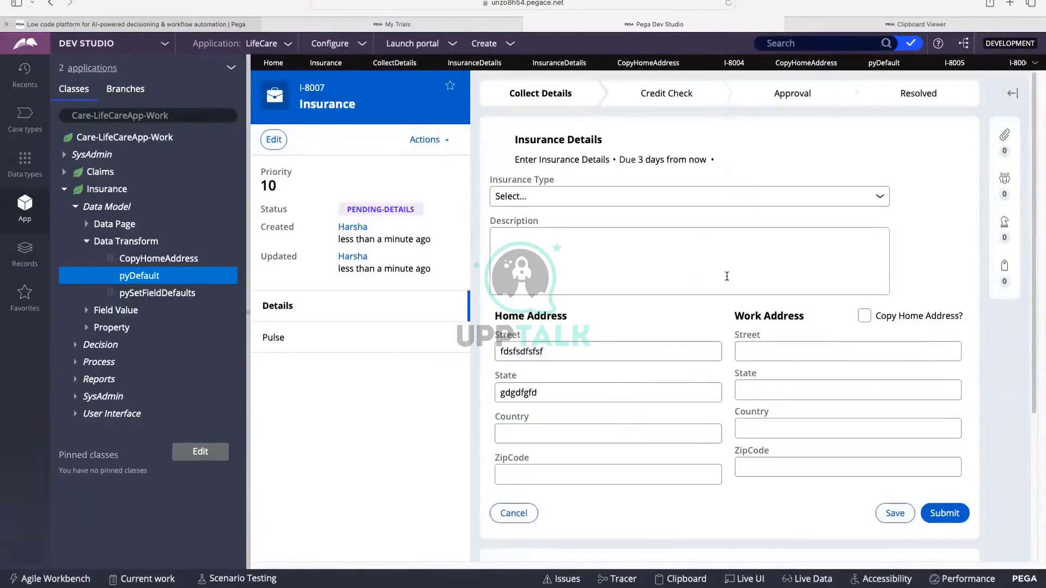